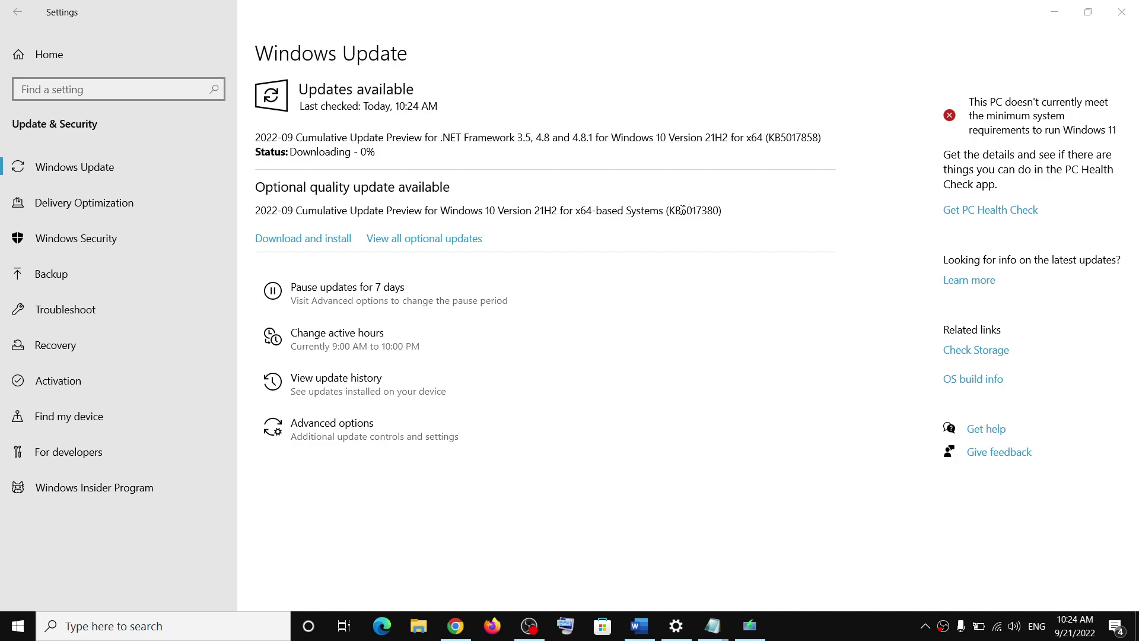
- Highlight the KB numbers and titles of the stuck KB5017858 .NET and KB5017380 updates
drag(669, 210, 694, 210)
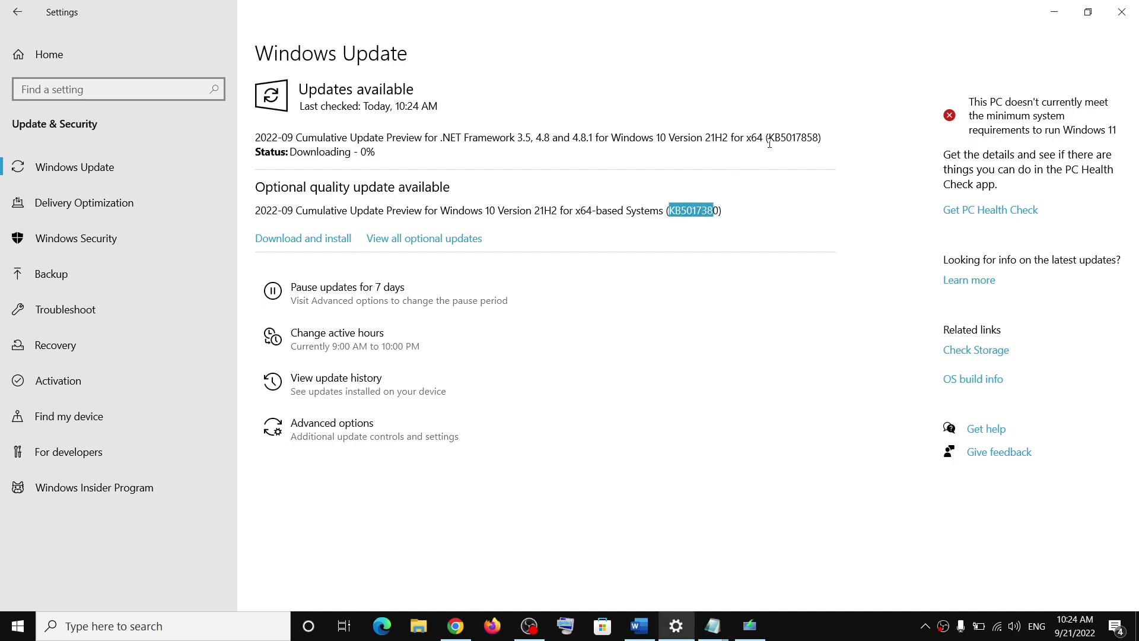
drag(772, 141, 806, 140)
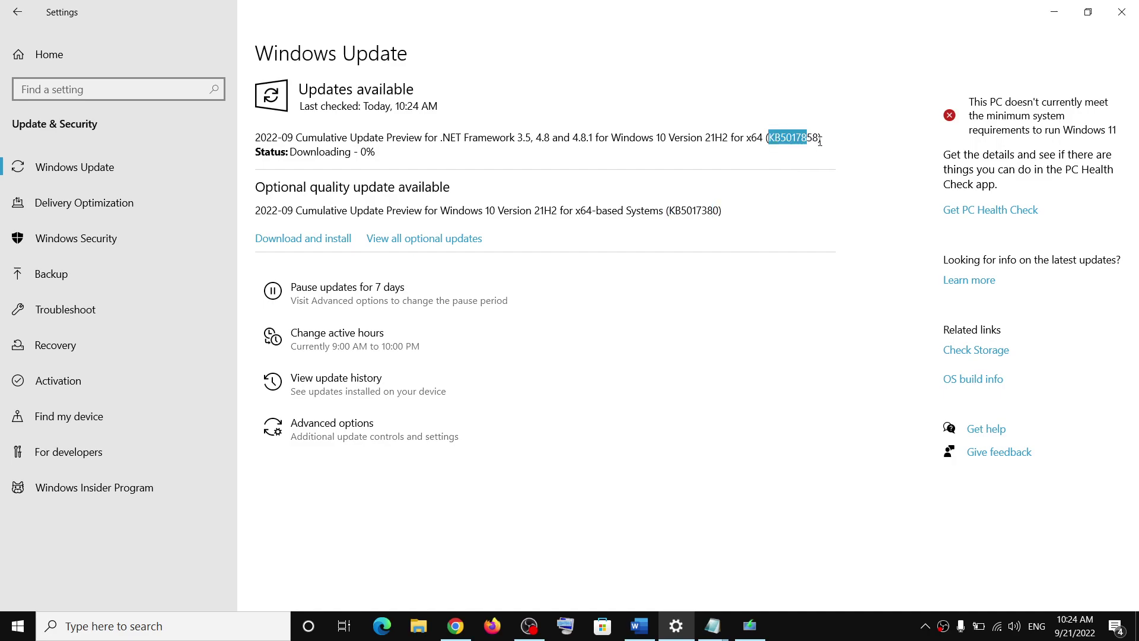
drag(819, 139, 334, 140)
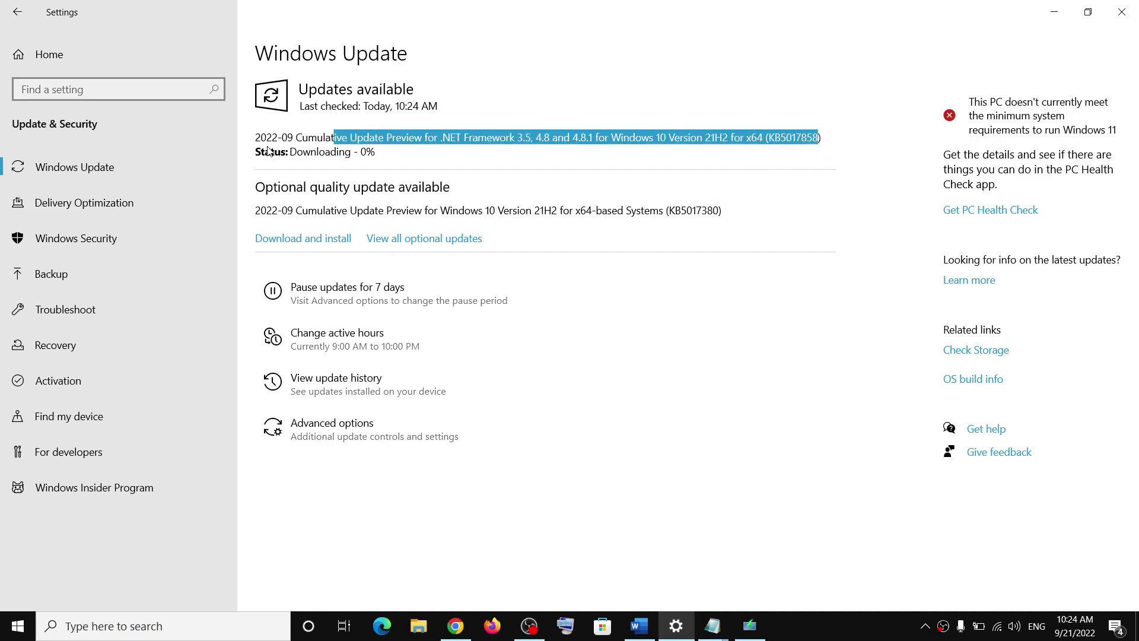
drag(265, 140, 728, 214)
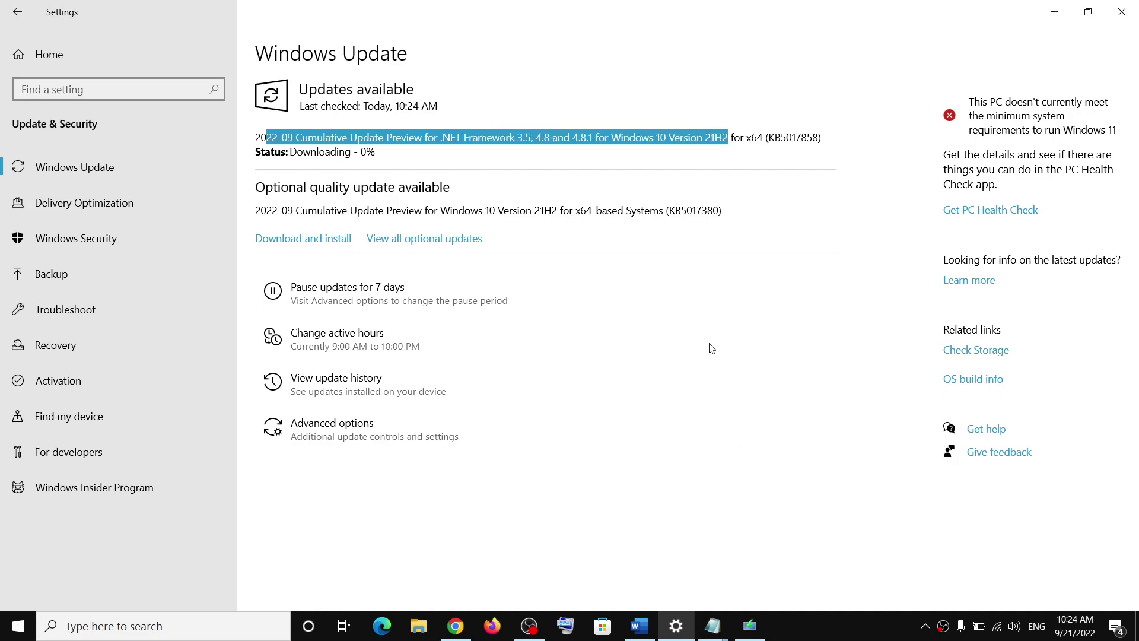
- Bring up the fix guide and highlight its Run Update Troubleshooter step
click(749, 319)
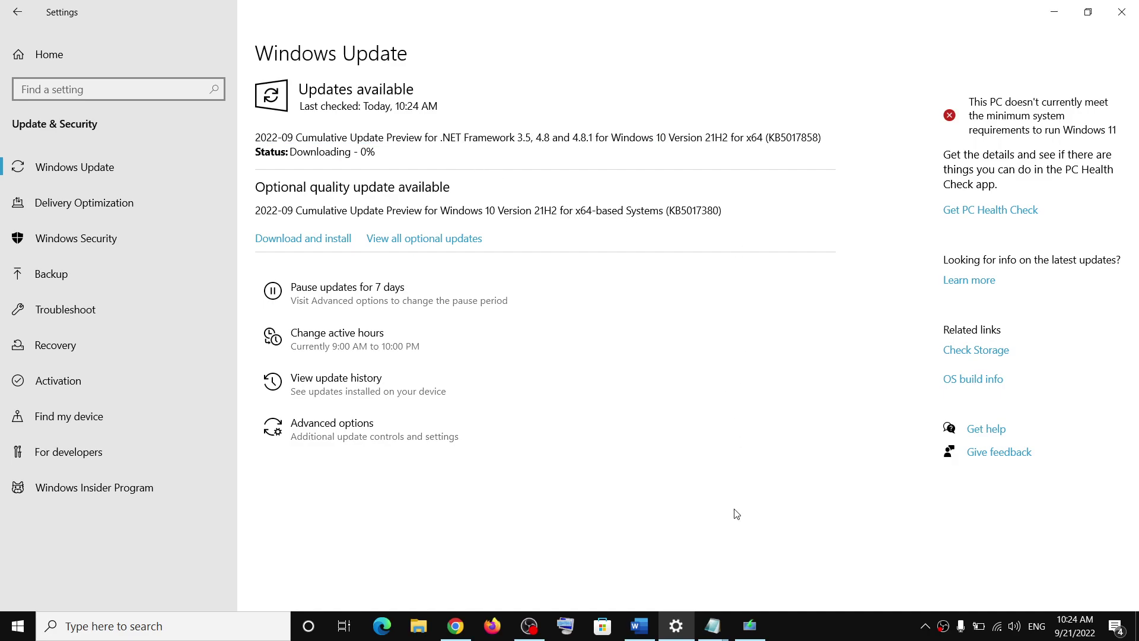
click(638, 626)
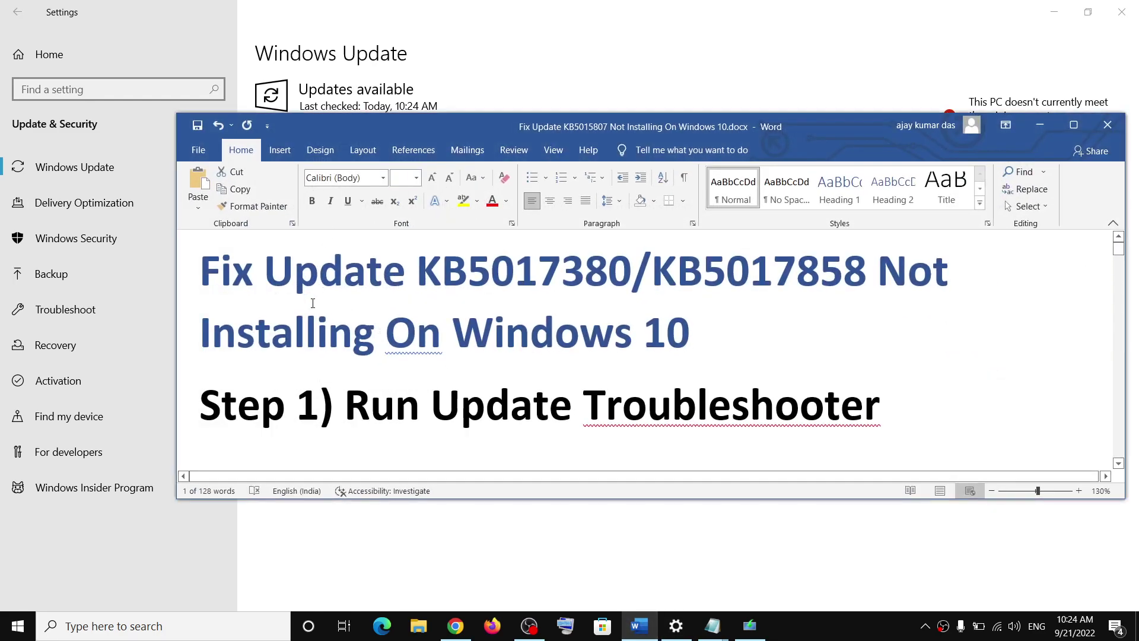
drag(346, 406, 882, 408)
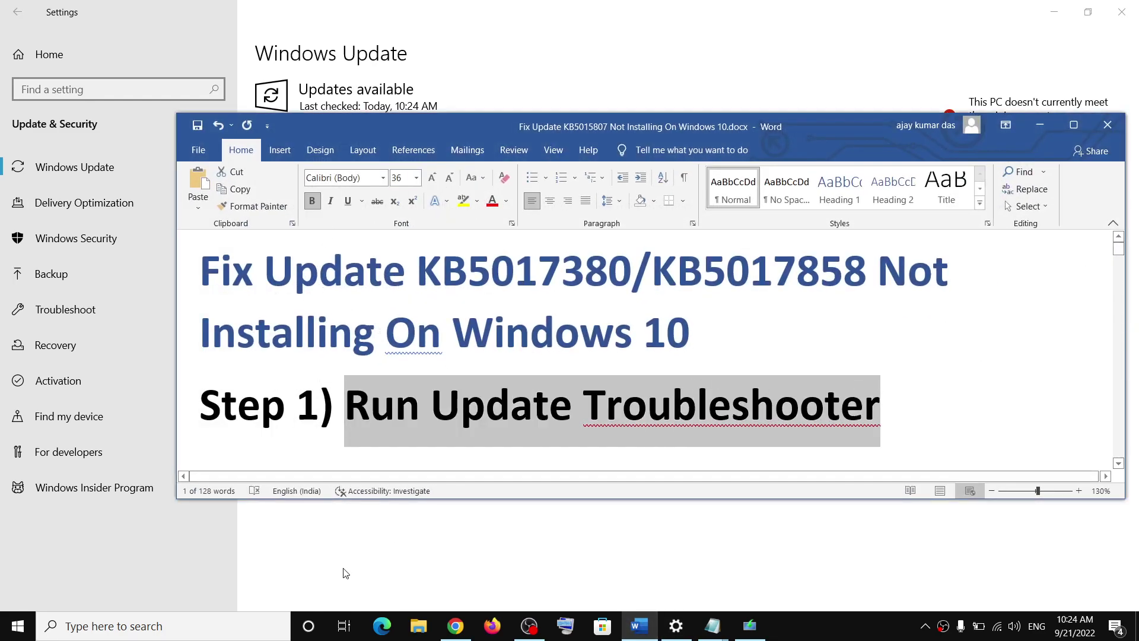
- Run the Windows Update troubleshooter from Update & Security > Troubleshoot > Additional troubleshooters
click(29, 633)
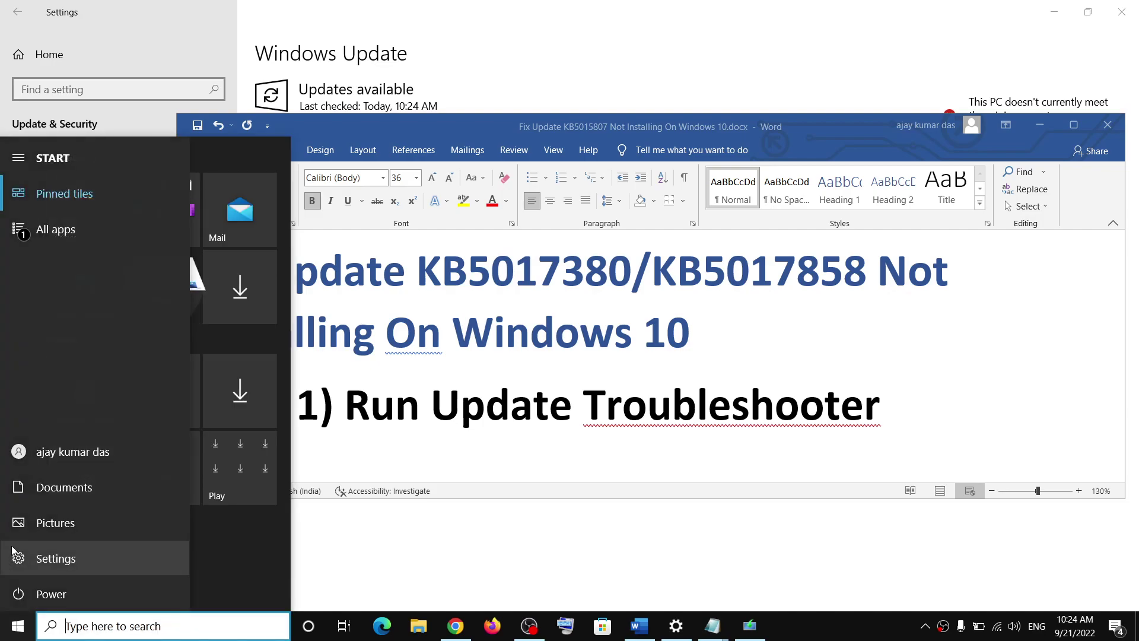
click(31, 569)
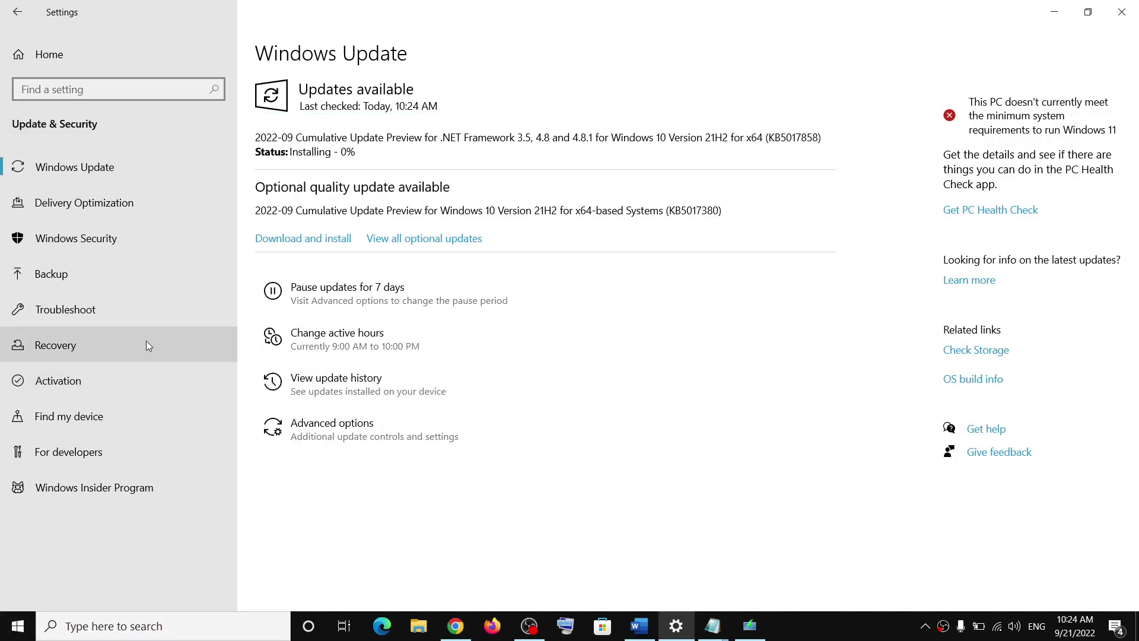
click(45, 54)
click(572, 422)
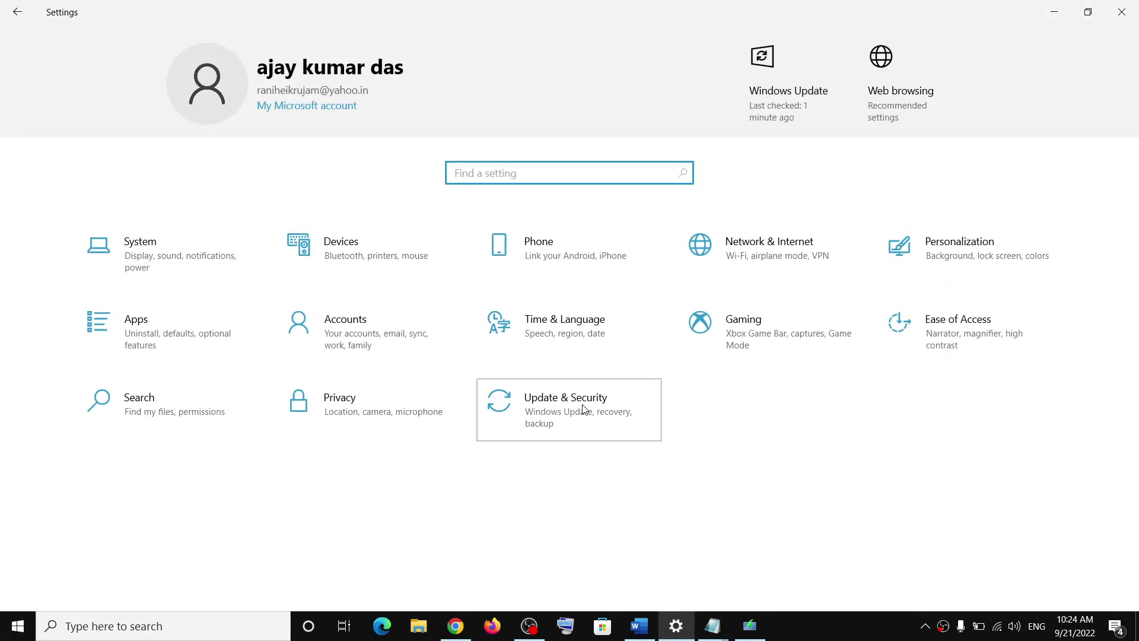
click(112, 310)
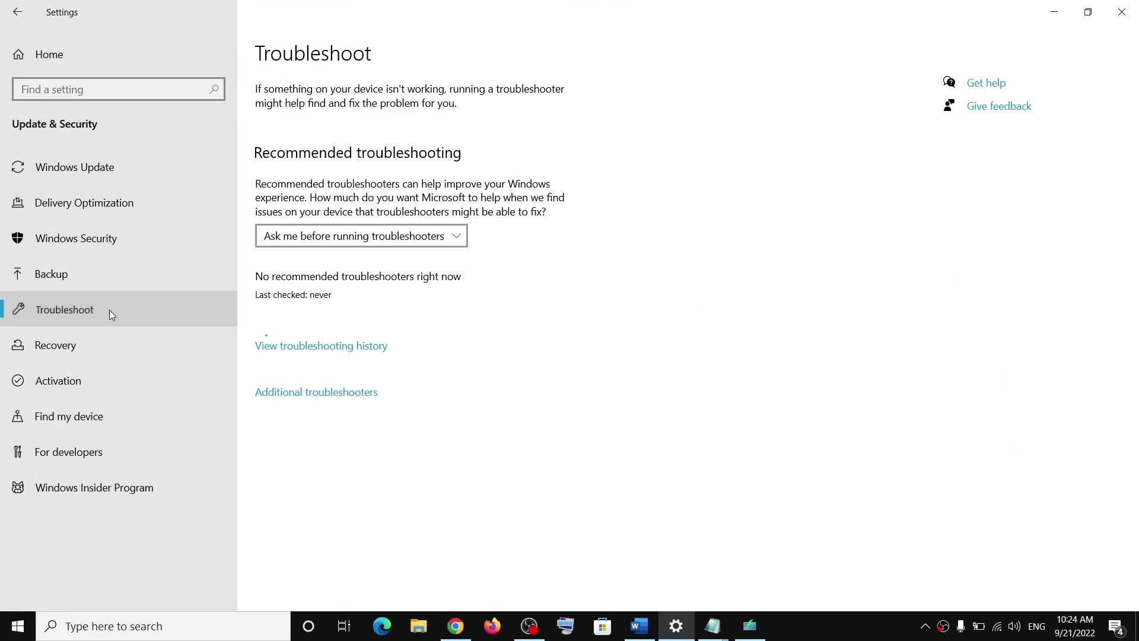
click(325, 401)
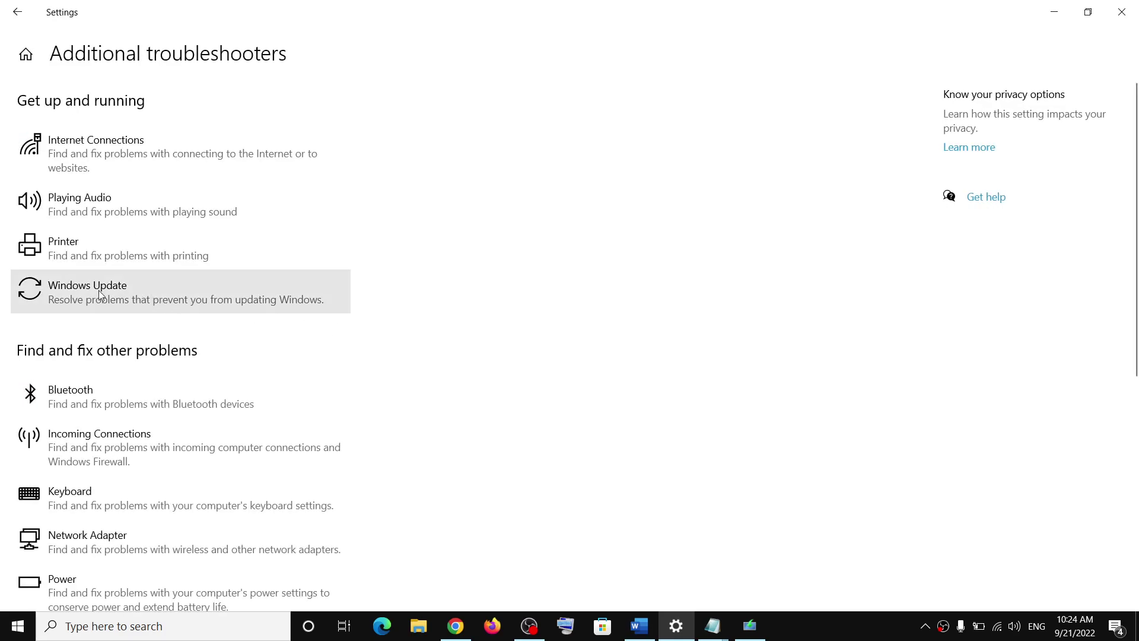
click(125, 293)
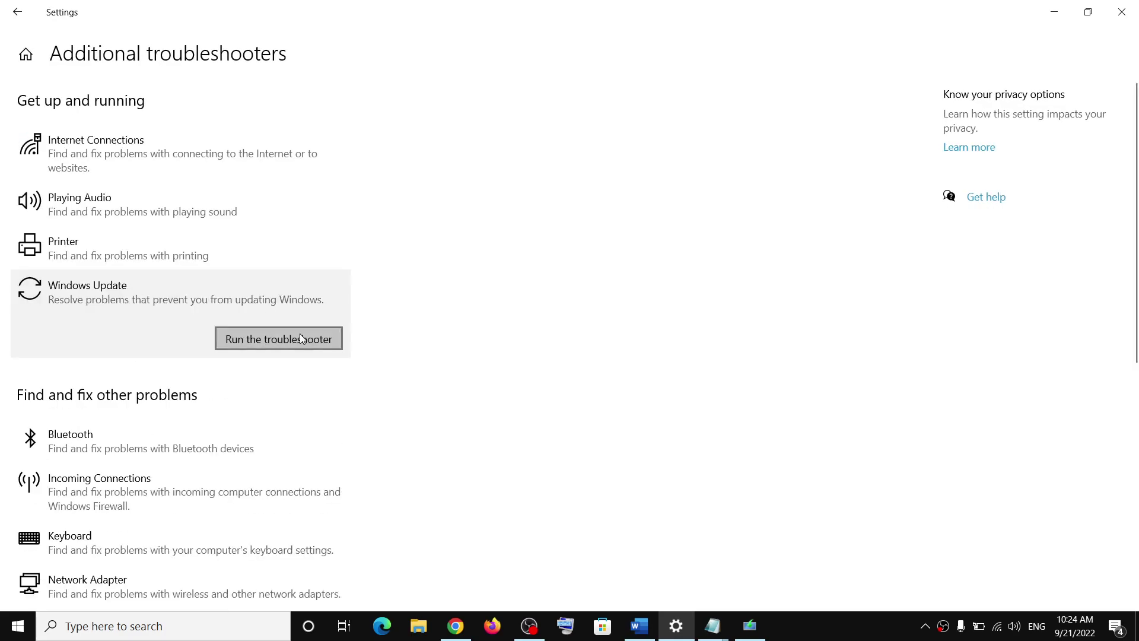
click(290, 345)
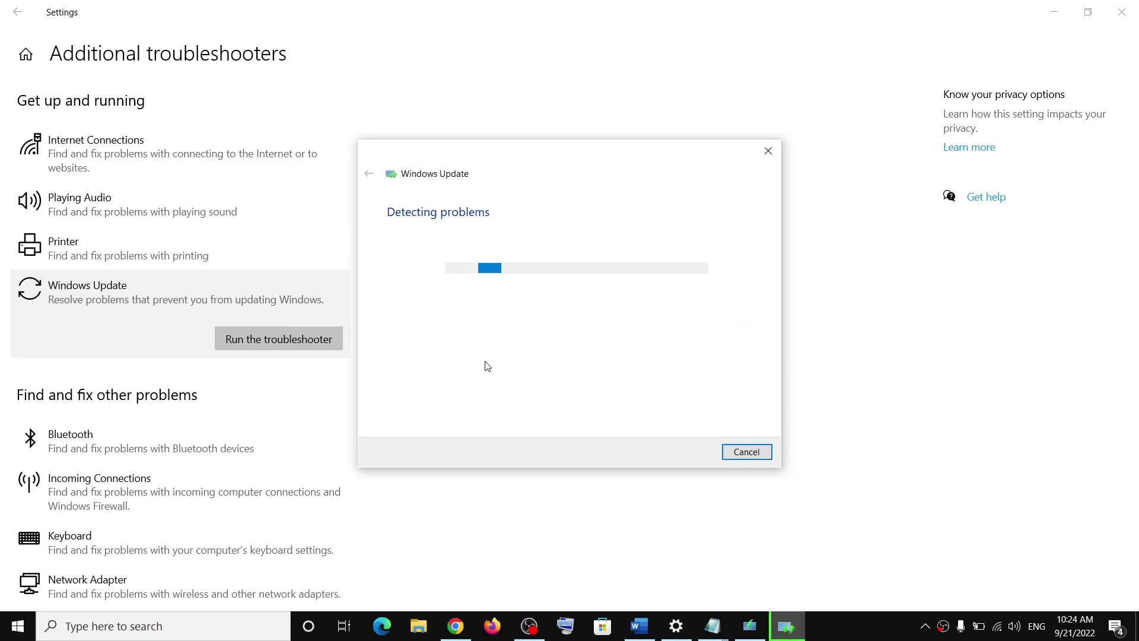
- In the Word guide, highlight the Step 2 Update Assistant heading and Windows 10 download link
click(881, 411)
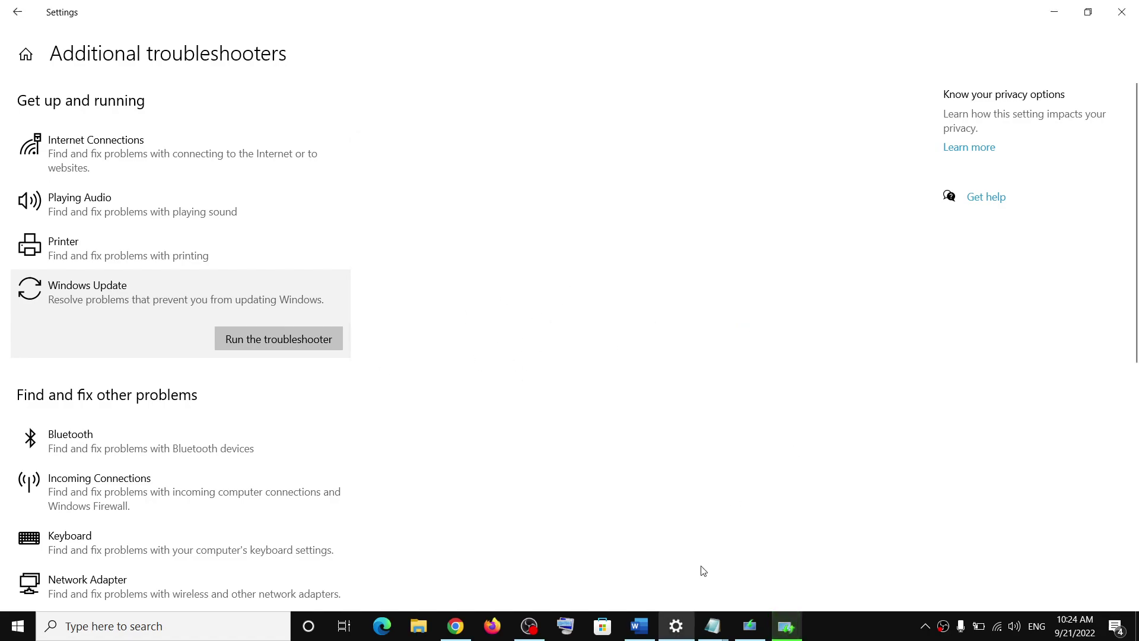
click(639, 627)
scroll(326, 361, down, 2)
scroll(356, 330, down, 2)
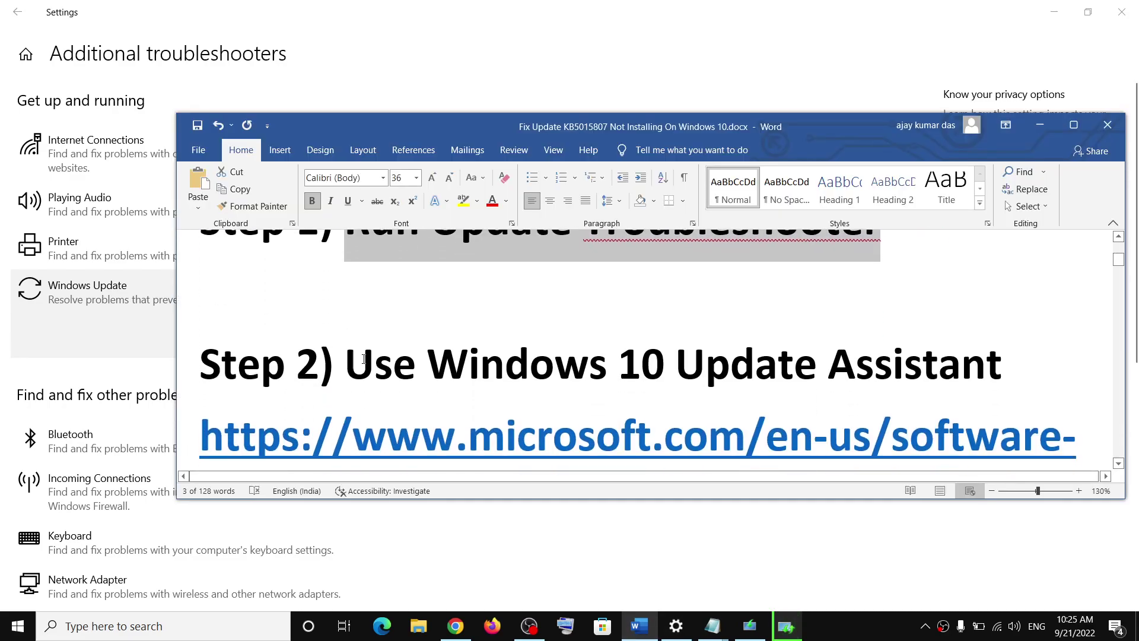
scroll(368, 313, down, 2)
drag(347, 272, 1010, 276)
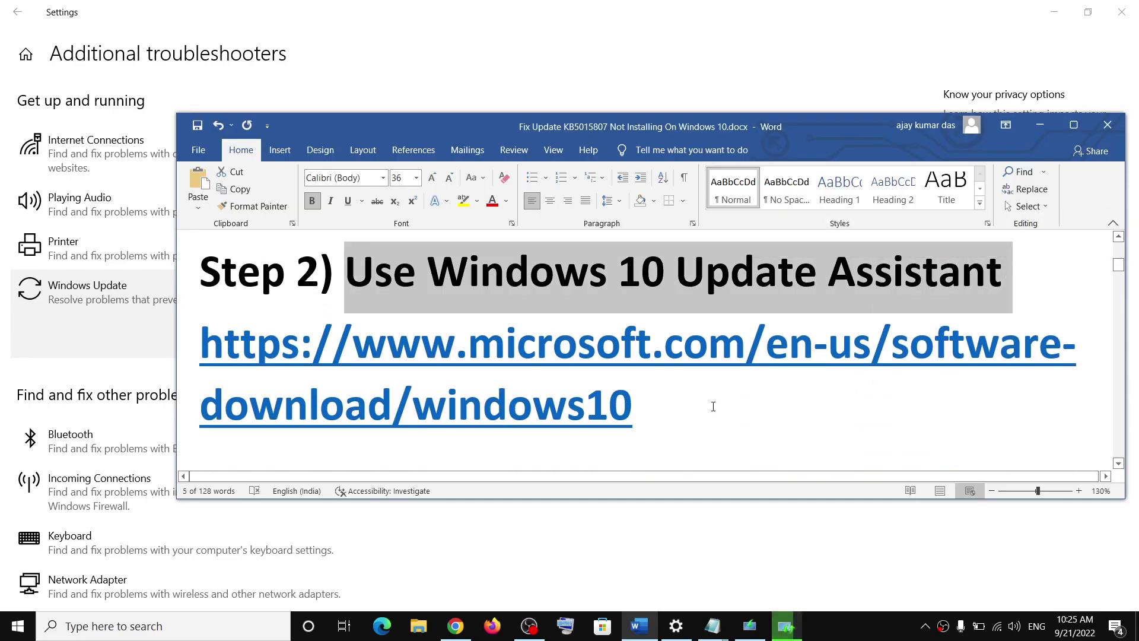
drag(713, 406, 237, 356)
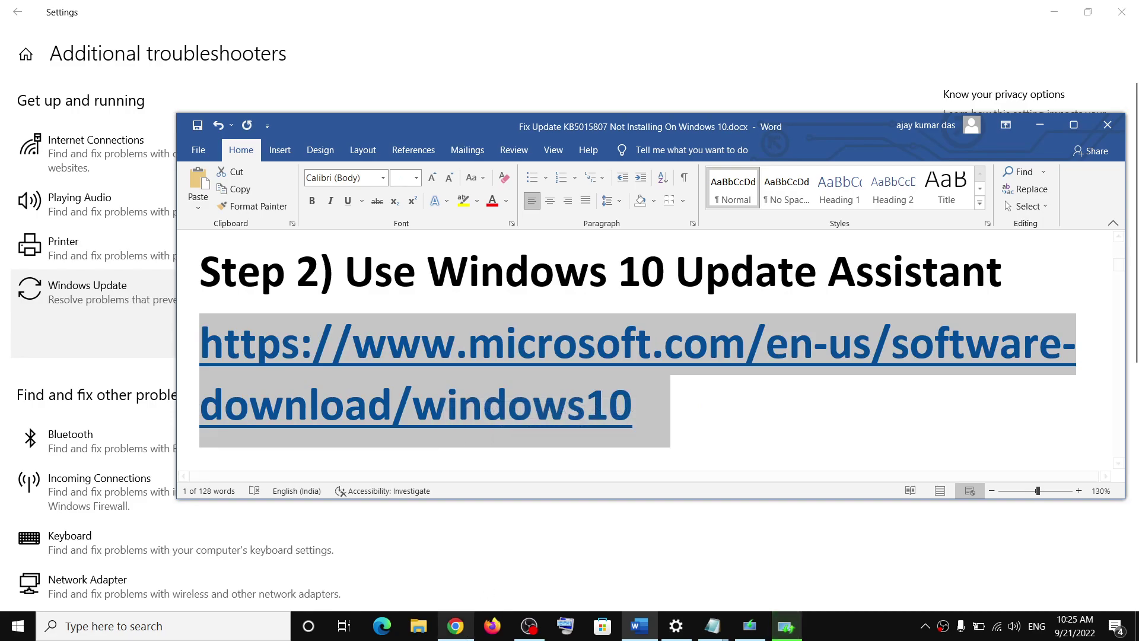
- Download the Windows 10 Update Assistant from the November 2021 Update page and launch it
click(454, 626)
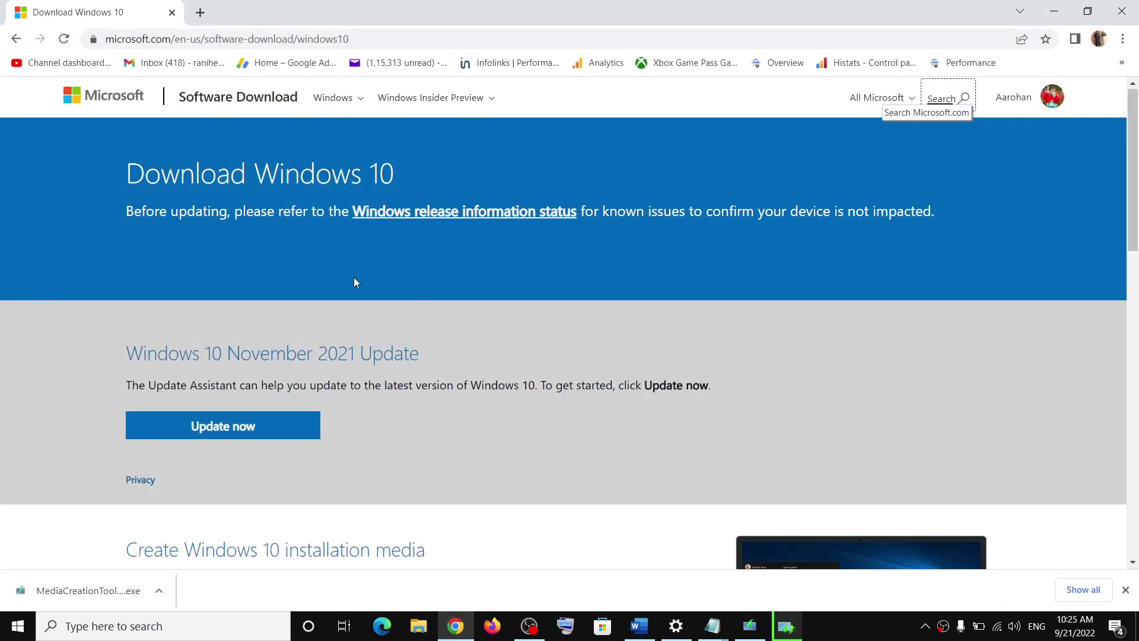
scroll(337, 303, down, 1)
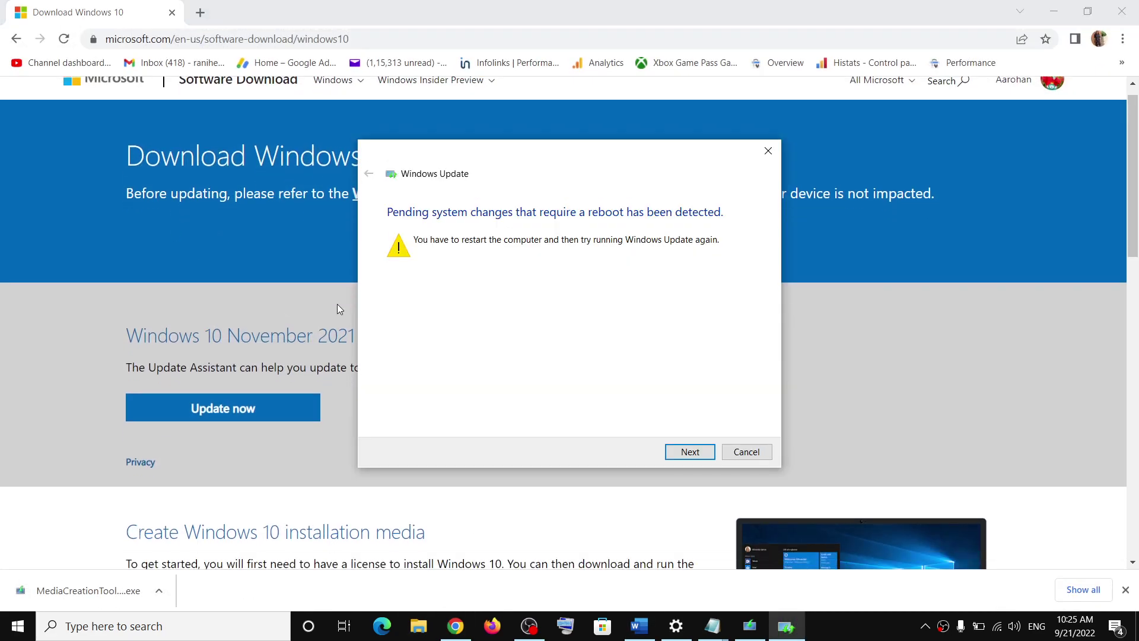
click(241, 310)
drag(153, 280, 372, 280)
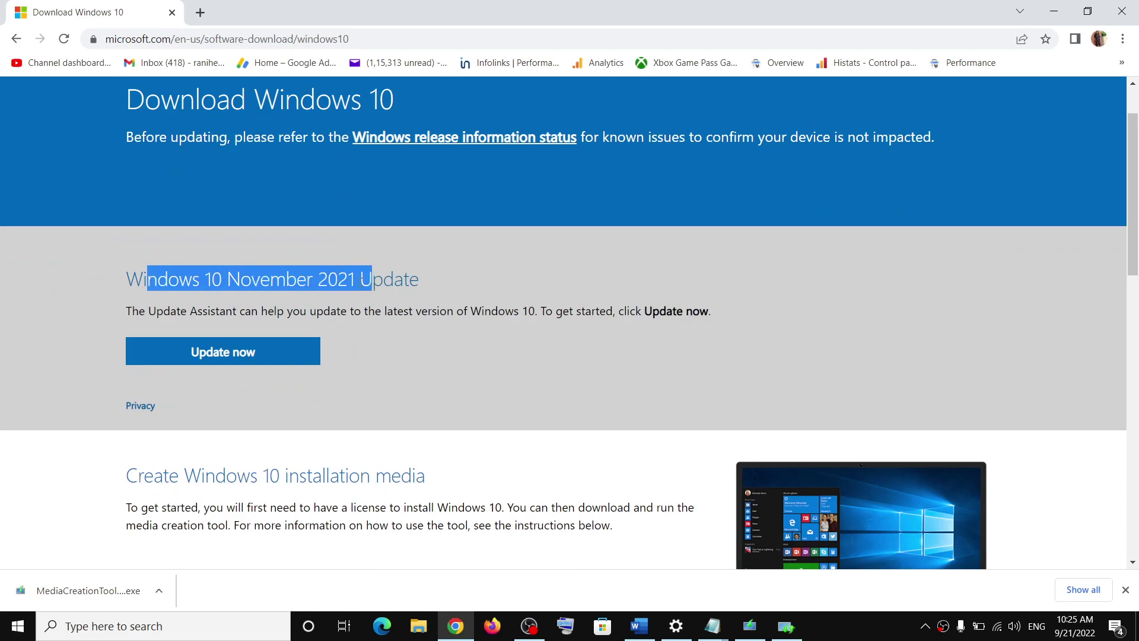
drag(150, 319, 228, 309)
click(188, 359)
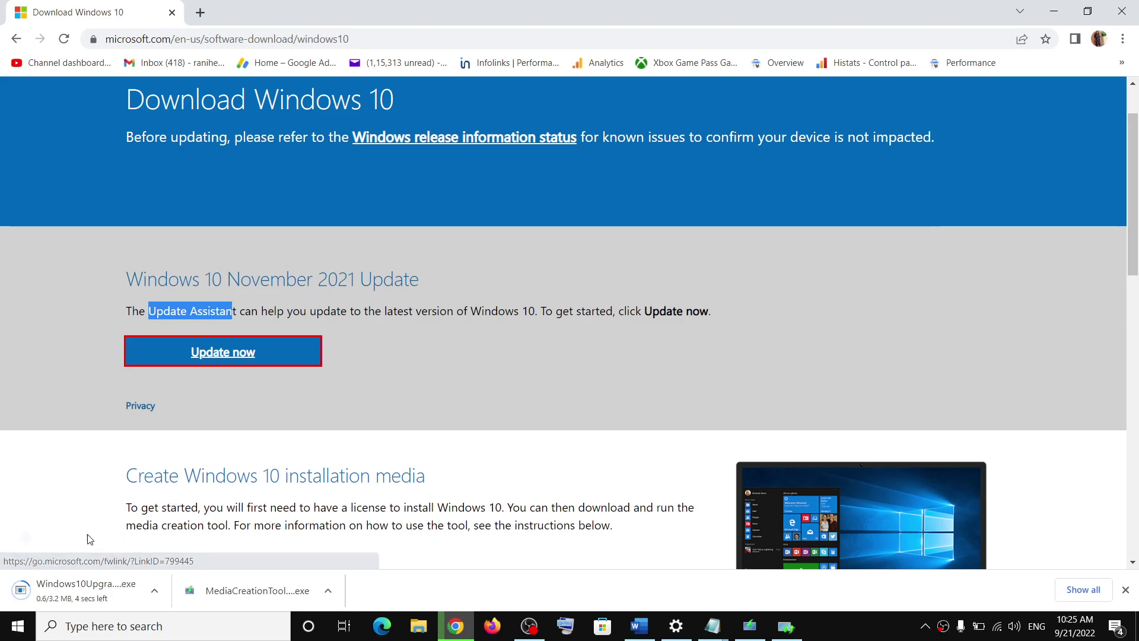
click(49, 596)
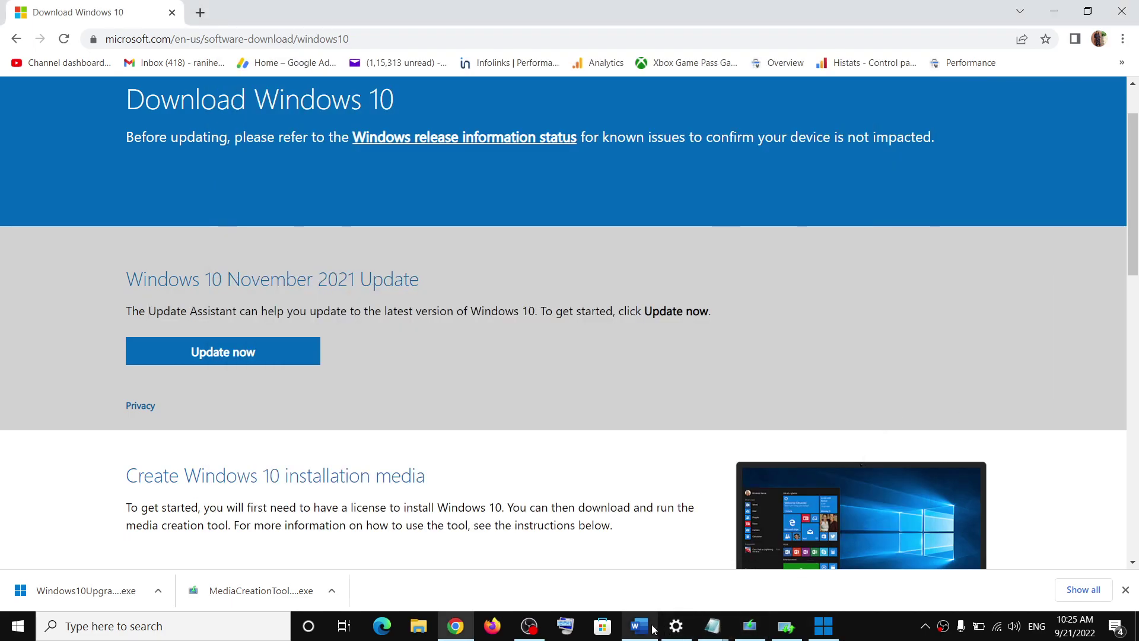
- In the Word guide, open the context menu on the selected Step 3 reset commands
click(638, 625)
scroll(512, 392, down, 2)
scroll(460, 377, down, 2)
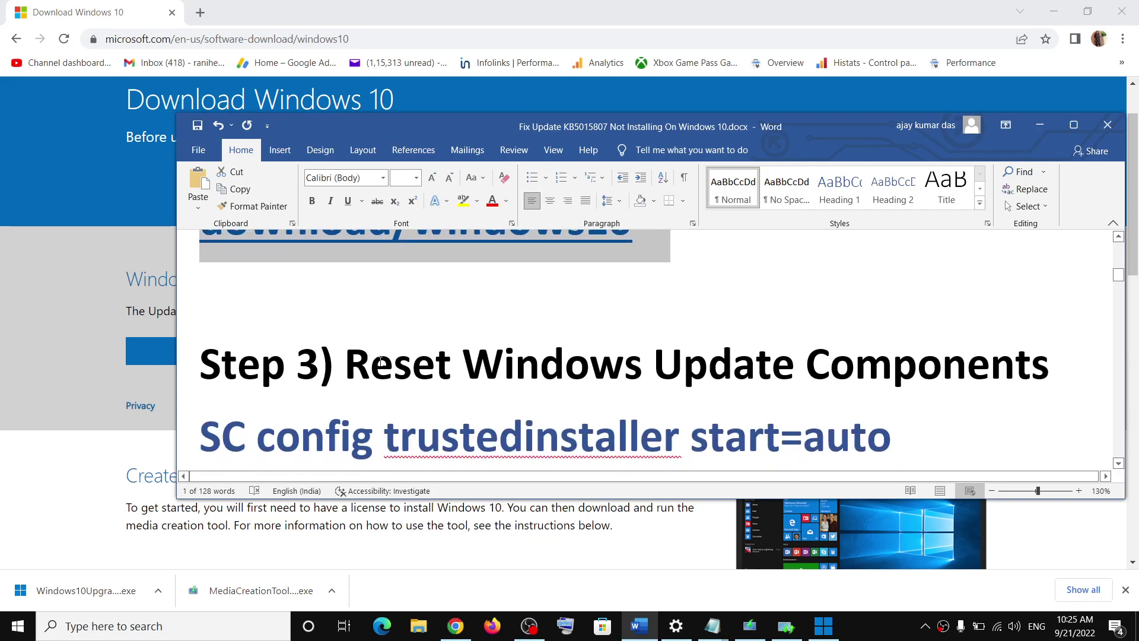
drag(380, 360, 1050, 365)
scroll(205, 330, down, 1)
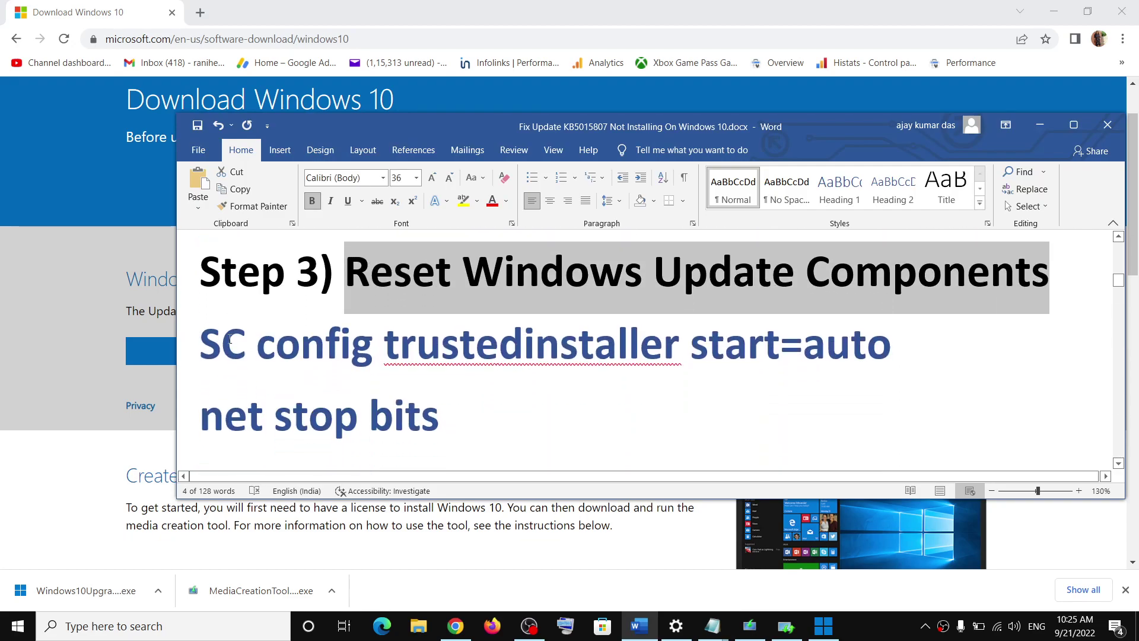
drag(230, 341, 461, 490)
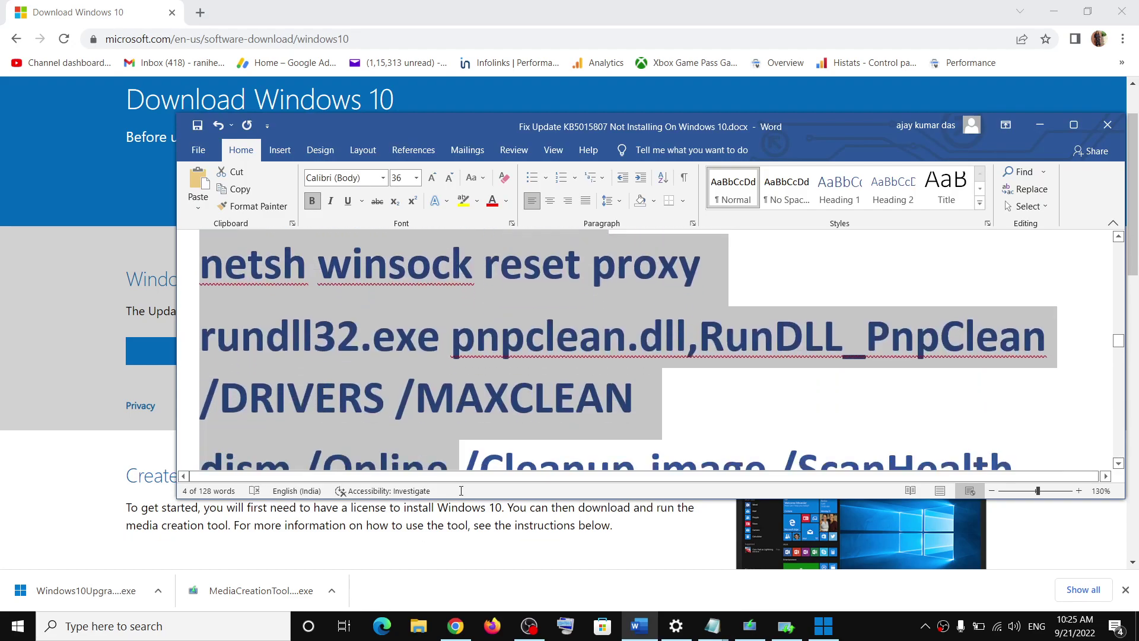
mouse_move(462, 490)
mouse_down()
mouse_move(539, 367)
mouse_move(561, 428)
mouse_up()
right_click(389, 316)
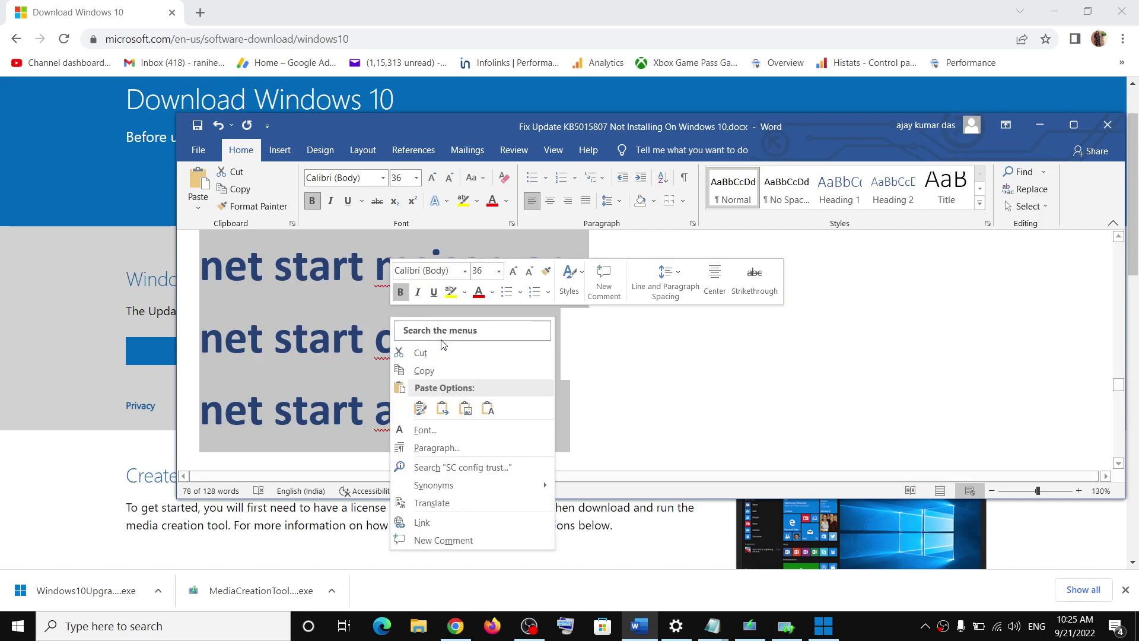
- Copy the reset commands and paste them into a new Notepad window
click(418, 371)
click(229, 627)
text(no)
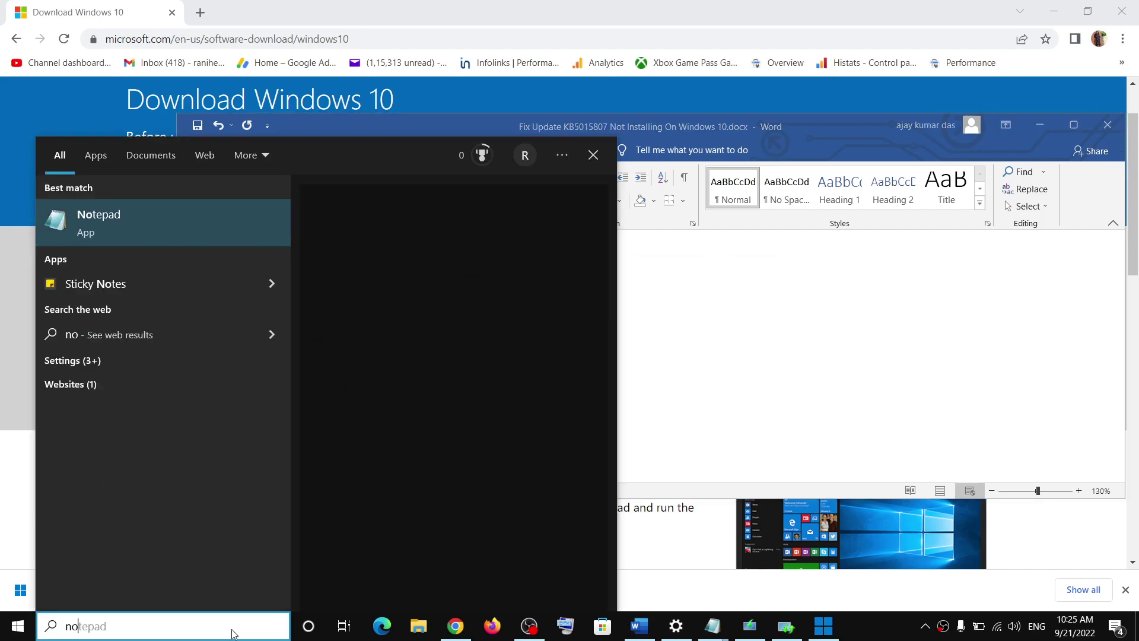
text(t)
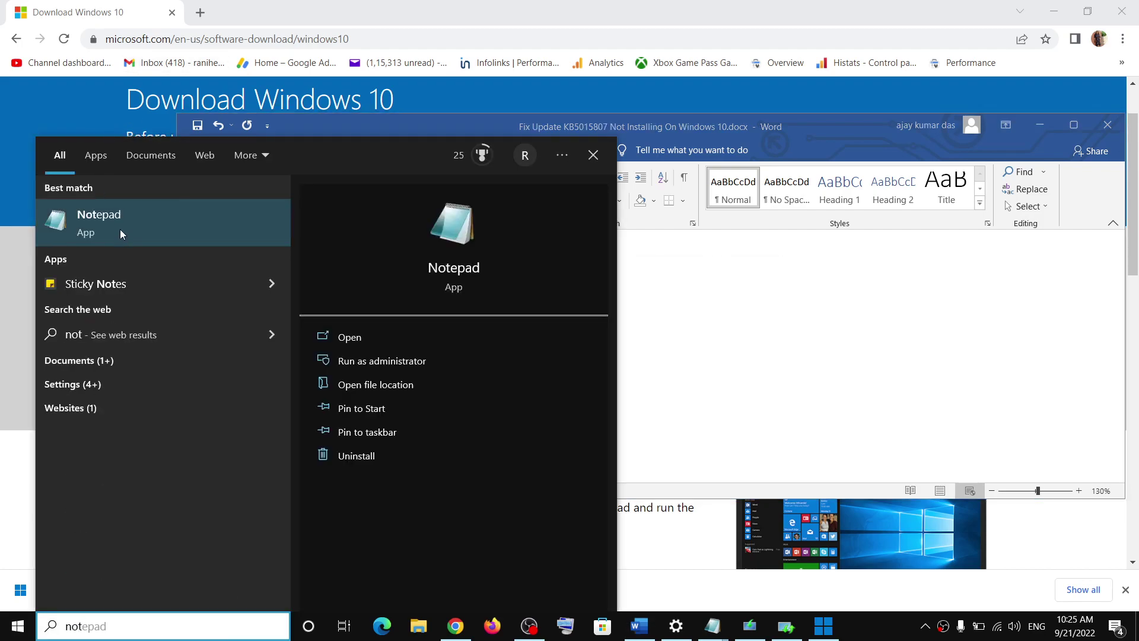
click(120, 228)
right_click(383, 432)
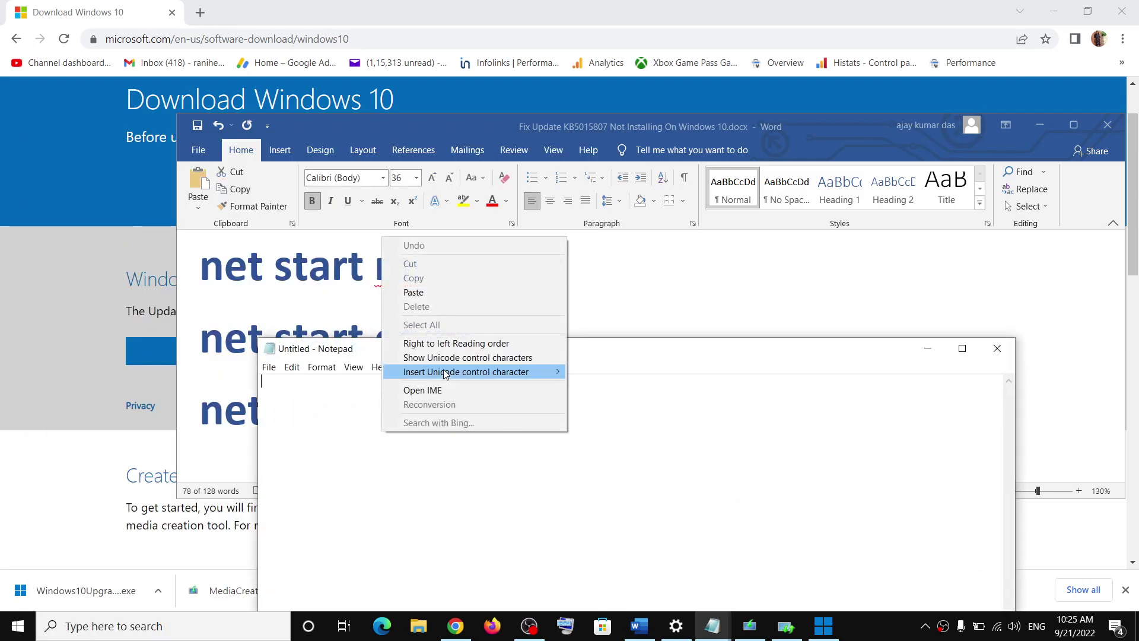
click(386, 292)
mouse_move(668, 357)
mouse_down()
mouse_move(681, 256)
mouse_move(647, 132)
mouse_up()
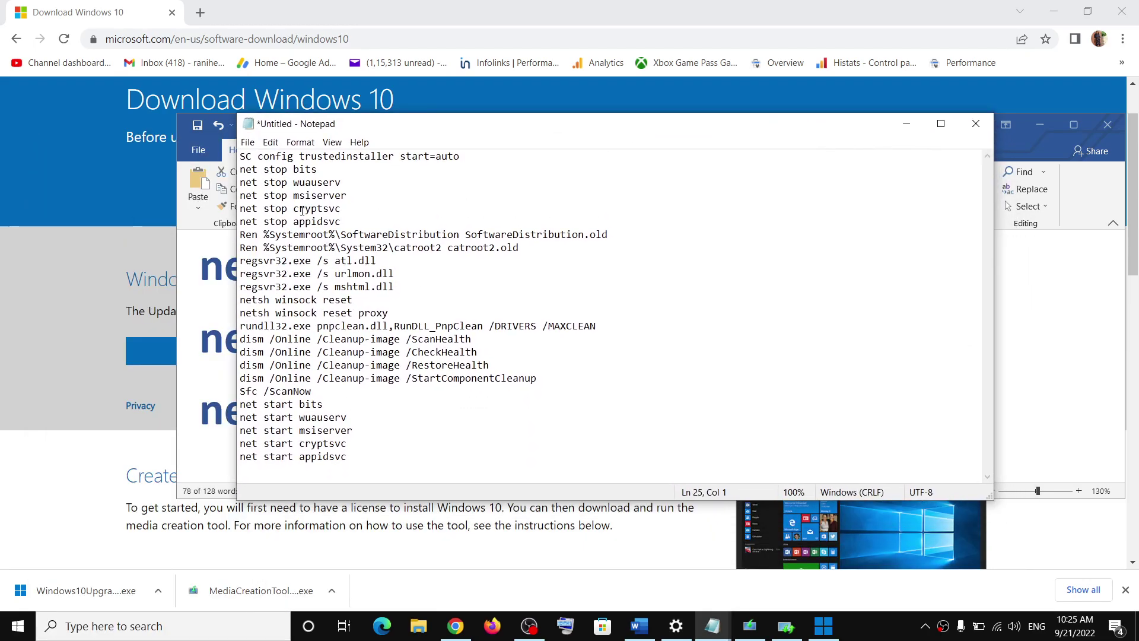
- Save the script to the Desktop as Wufix.bat with All Files type, then show the desktop
click(248, 142)
click(271, 218)
click(299, 265)
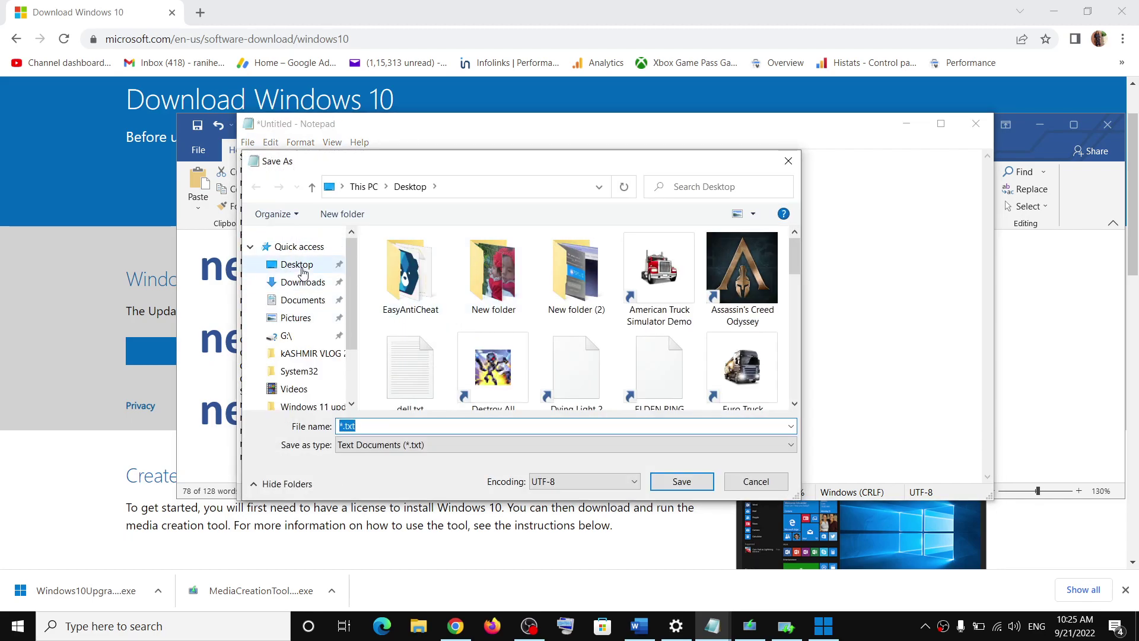
click(637, 626)
scroll(575, 409, down, 2)
scroll(574, 409, down, 1)
drag(553, 418, 377, 423)
key(ctrl+c)
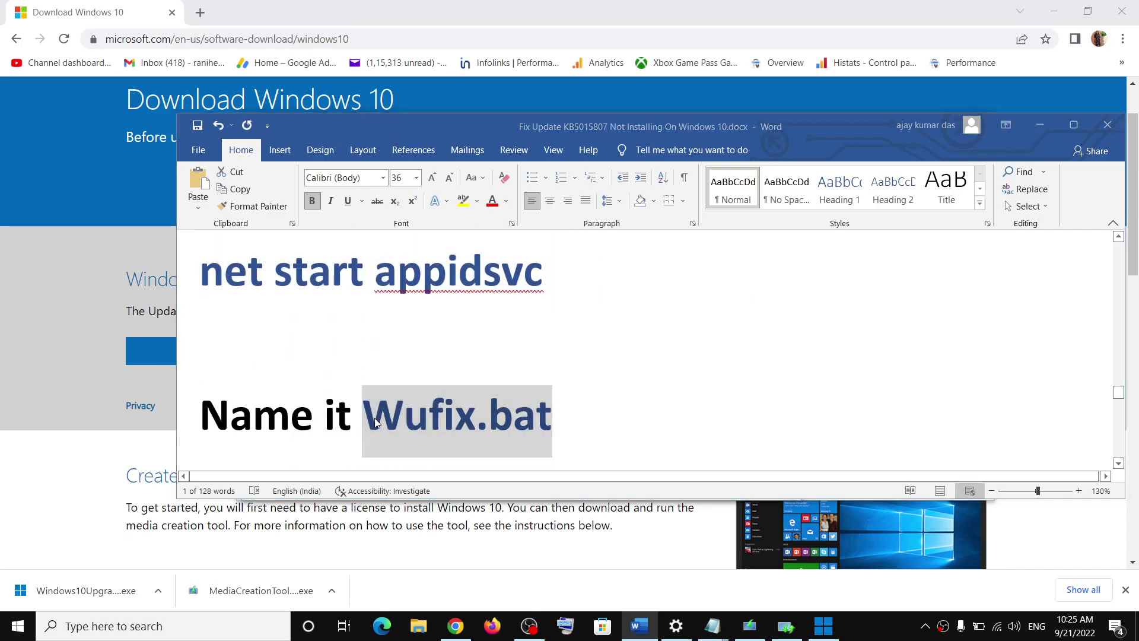
key(alt+Tab)
key(ctrl+v)
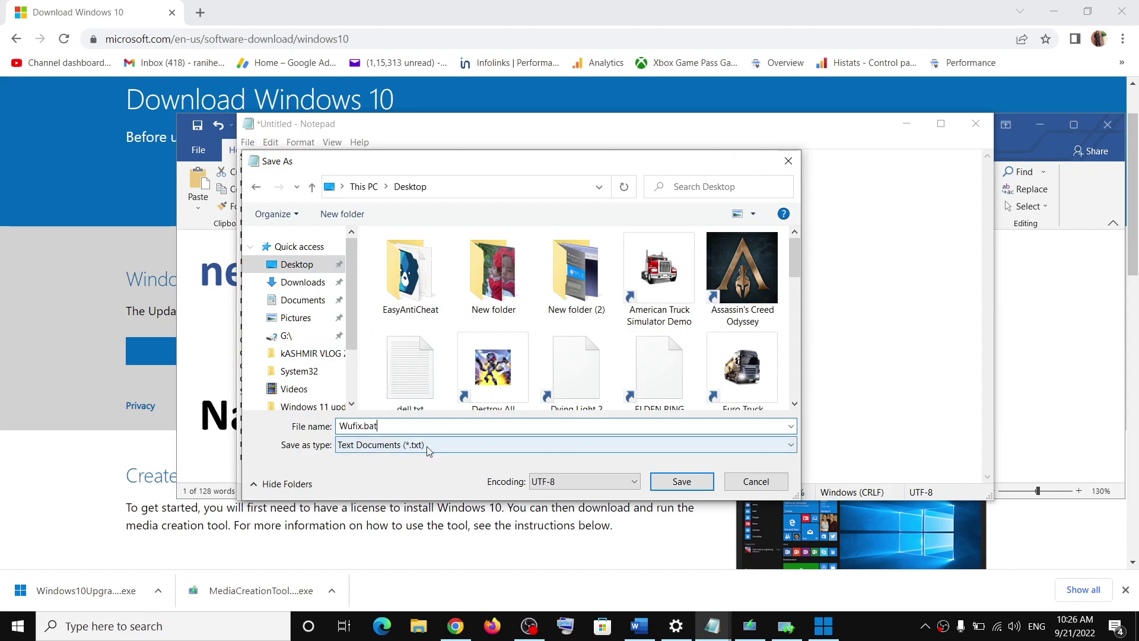
click(378, 445)
click(365, 471)
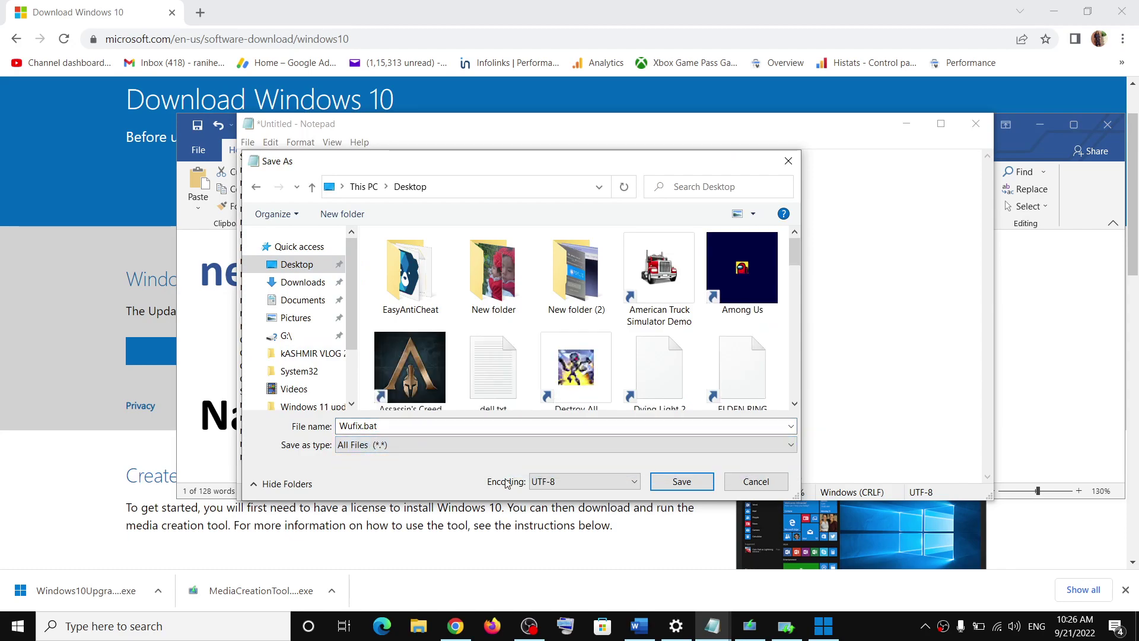
click(670, 486)
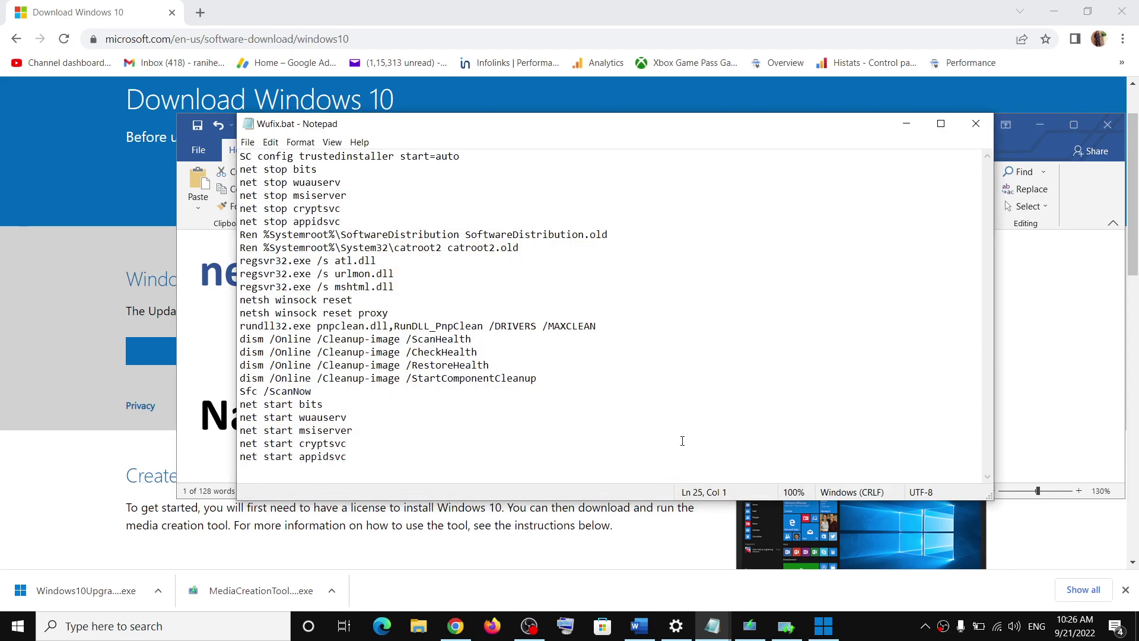
key(super+d)
- Run Wufix.bat from the desktop as administrator, executing the reset commands through the DISM scan
right_click(487, 182)
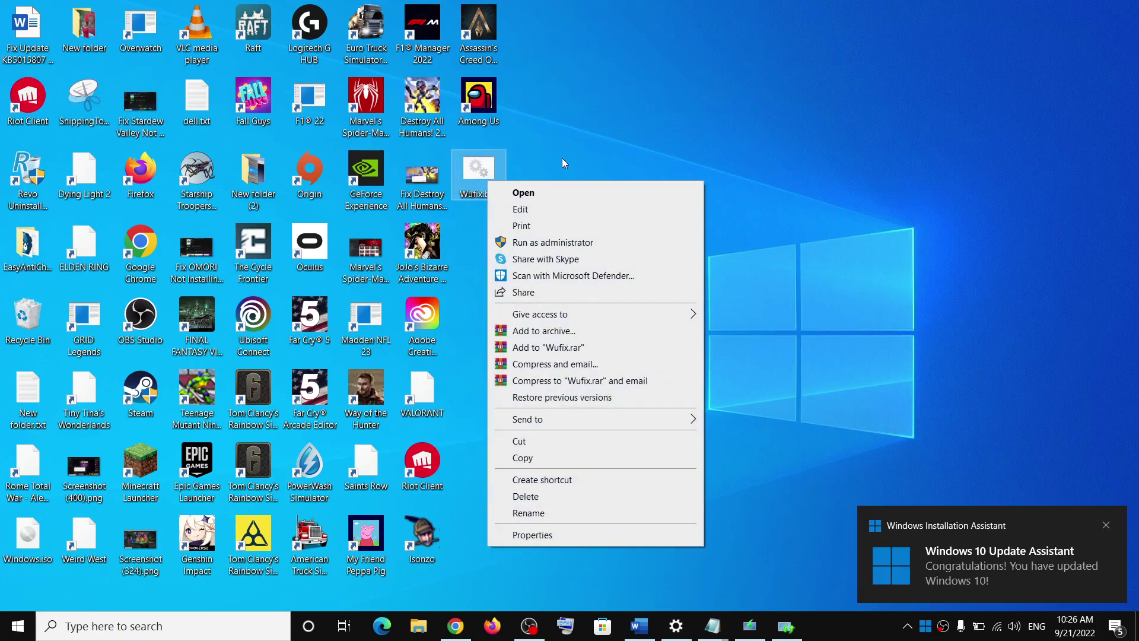
click(563, 163)
right_click(482, 189)
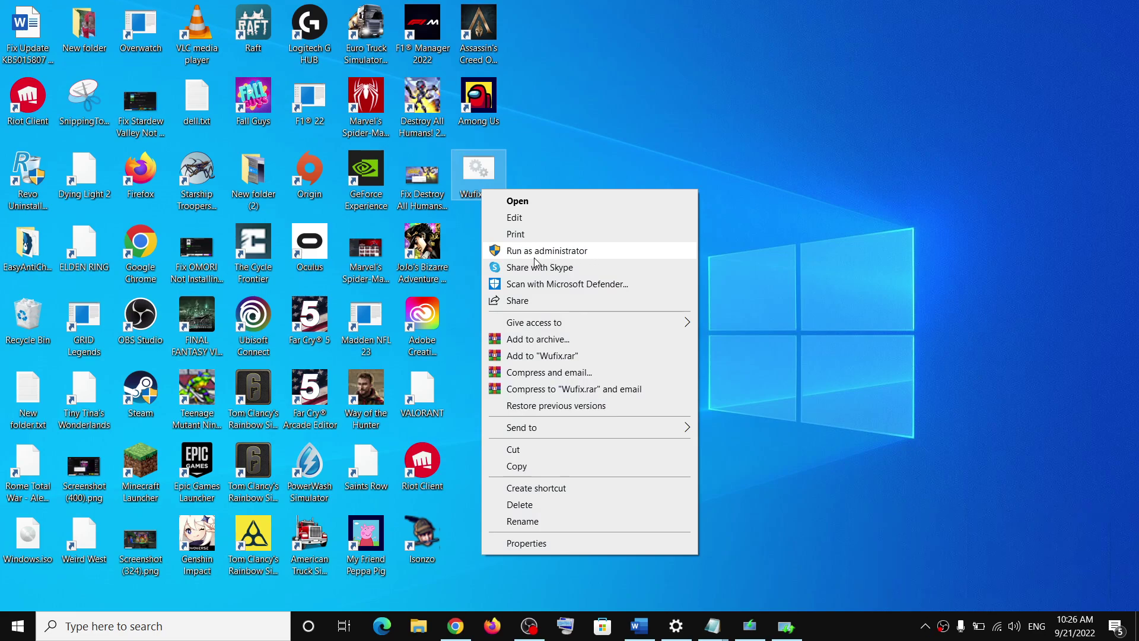
click(569, 253)
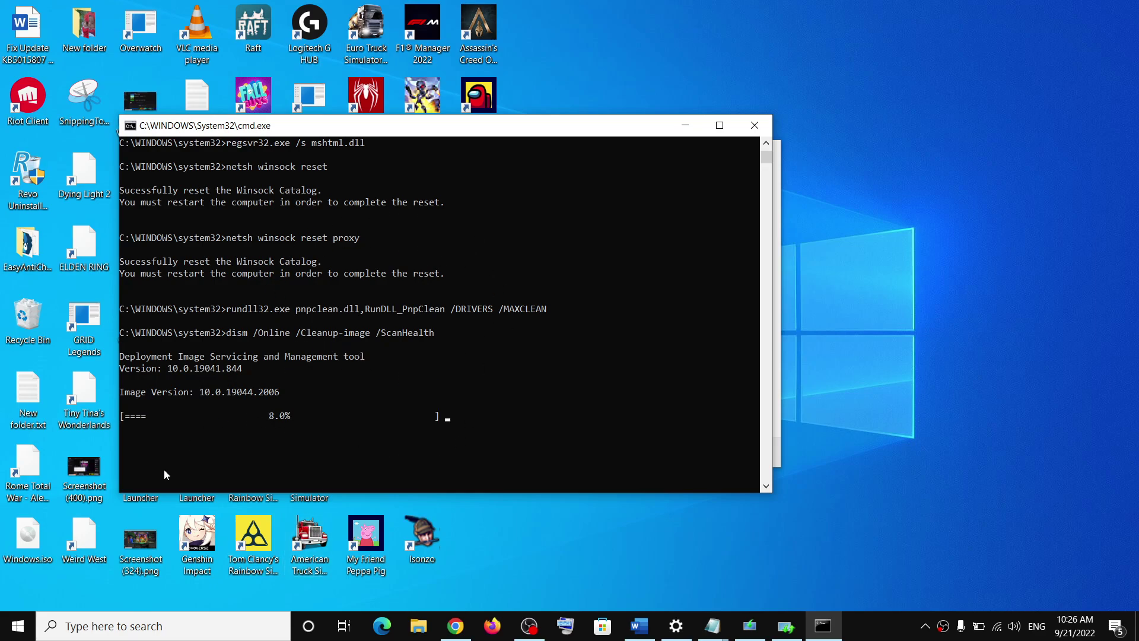
- Switch to the Word guide and follow the Step 4 Media Creation Tool download link
click(17, 626)
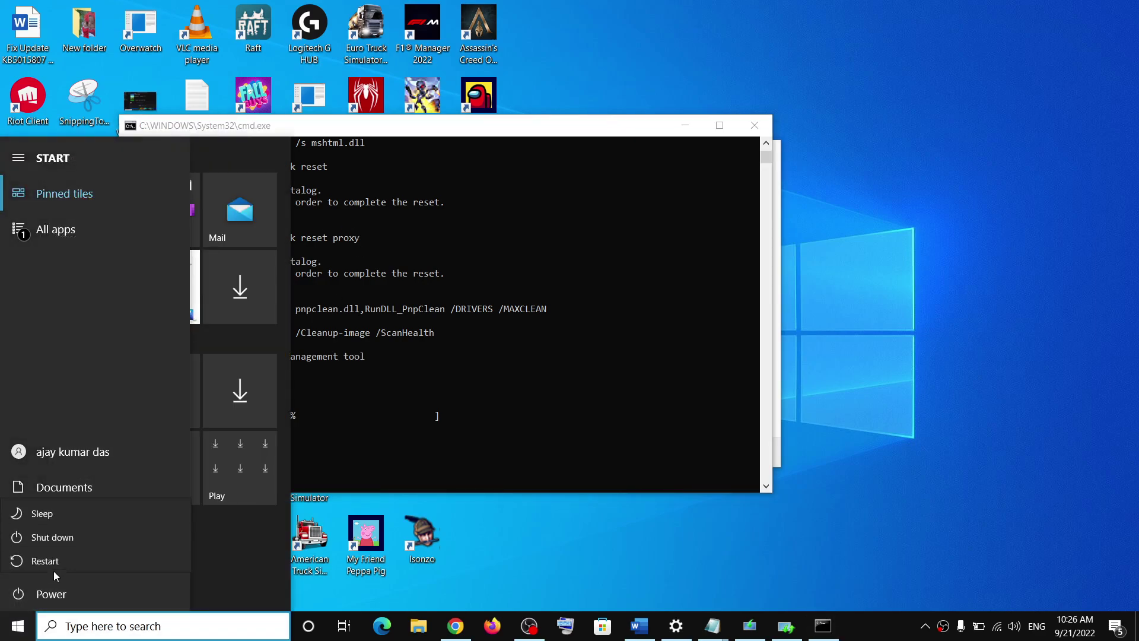
click(627, 254)
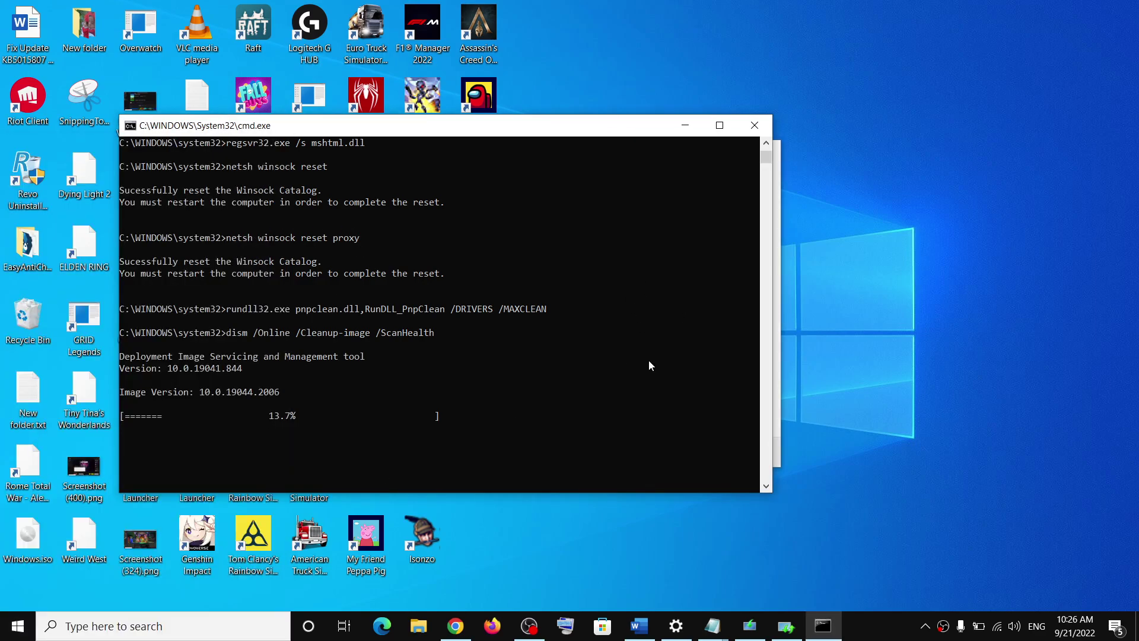
click(678, 627)
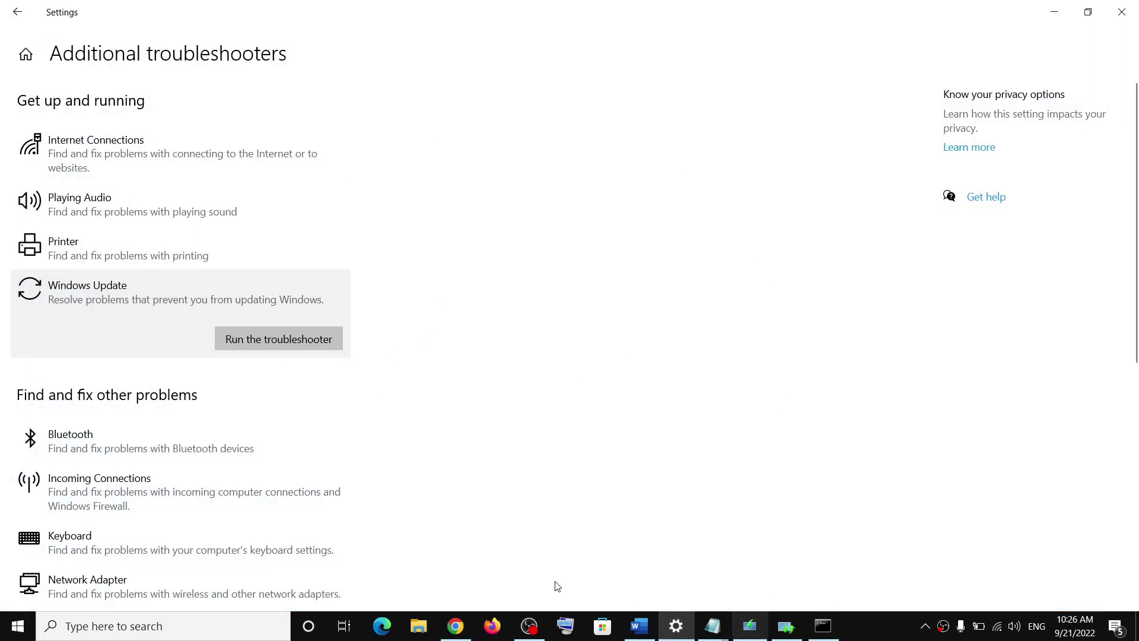
click(638, 626)
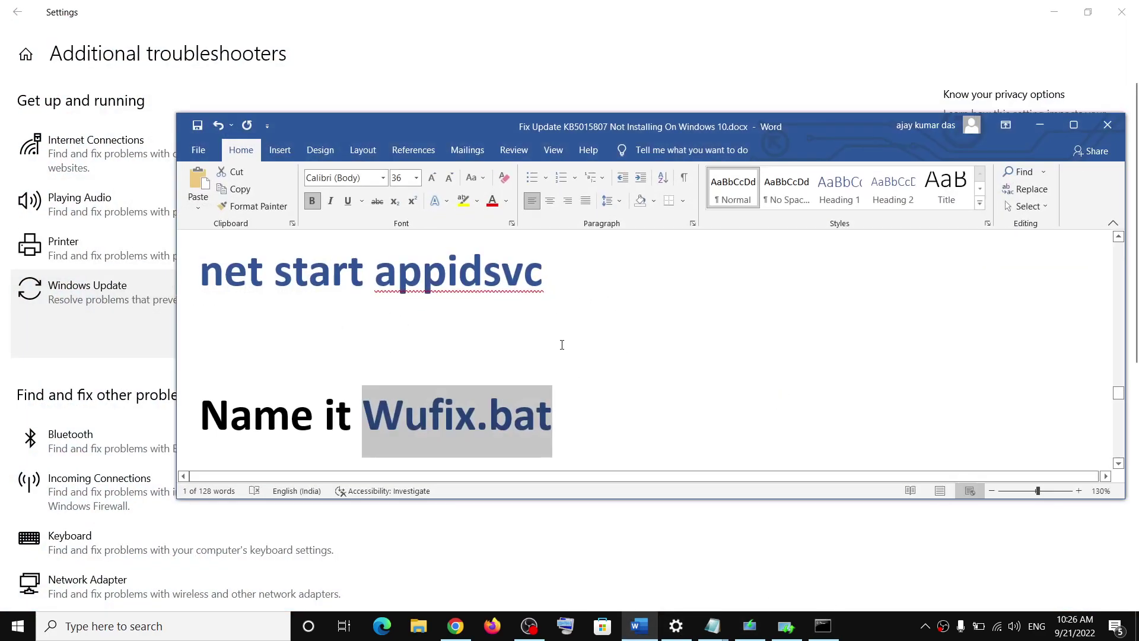
scroll(562, 344, down, 2)
scroll(562, 345, down, 2)
scroll(561, 345, down, 3)
scroll(562, 345, down, 1)
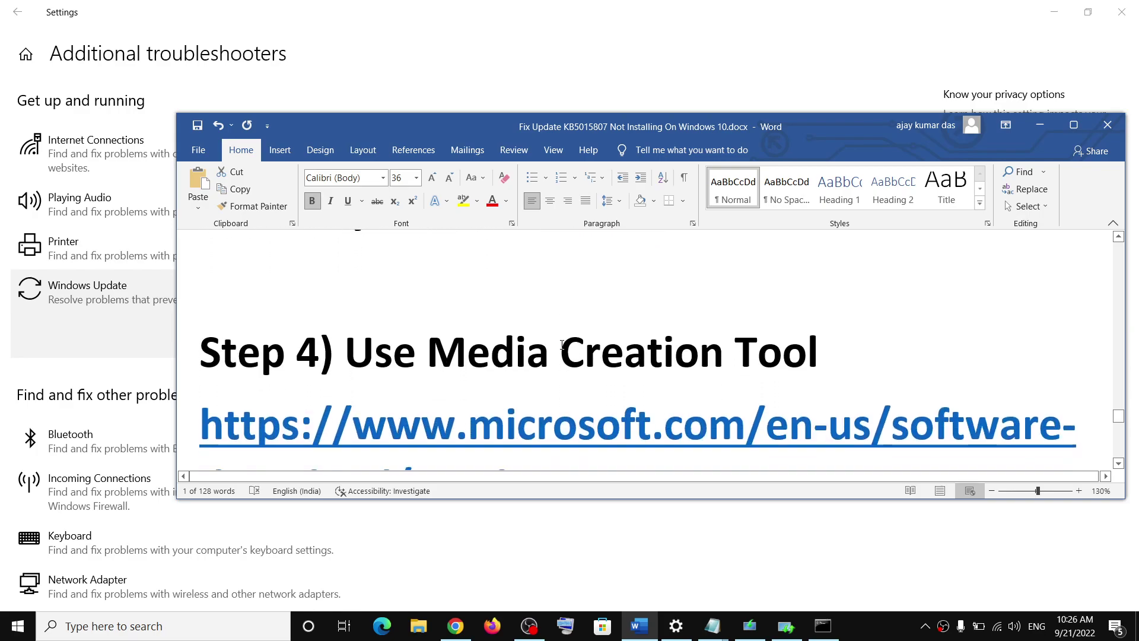
scroll(561, 344, down, 1)
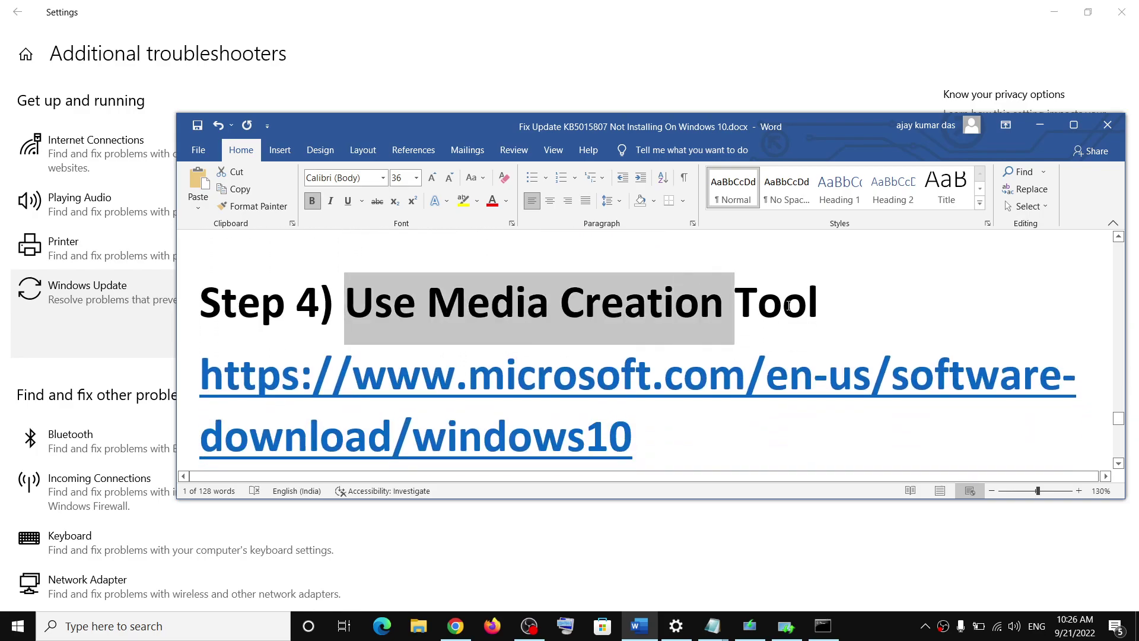
drag(349, 301, 828, 306)
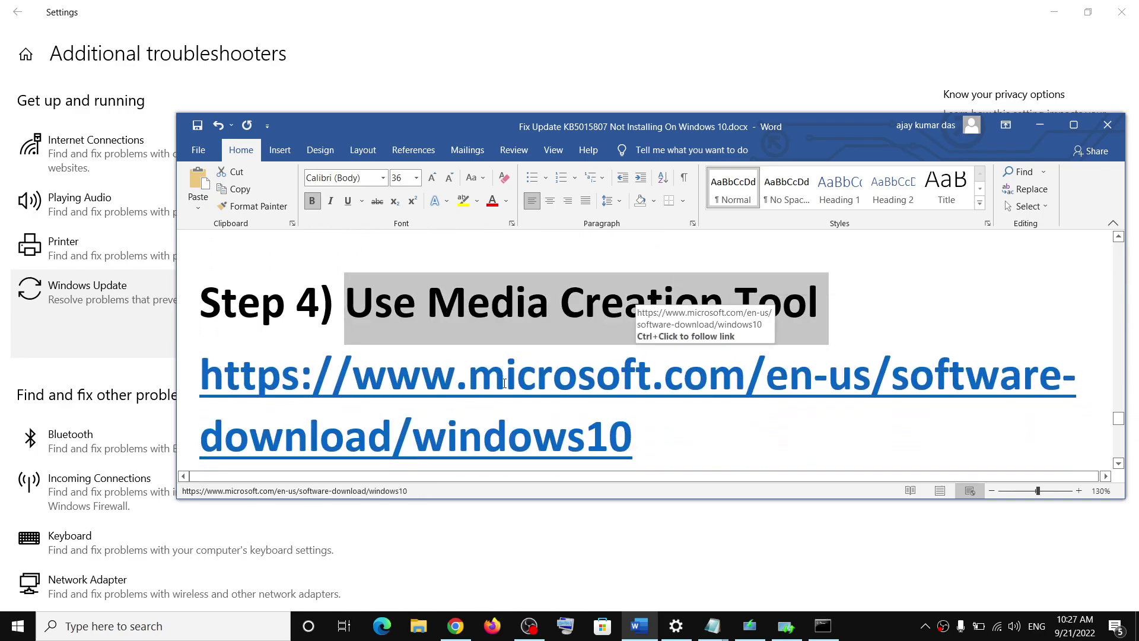
click(649, 433)
double_click(190, 409)
ctrl+click(294, 436)
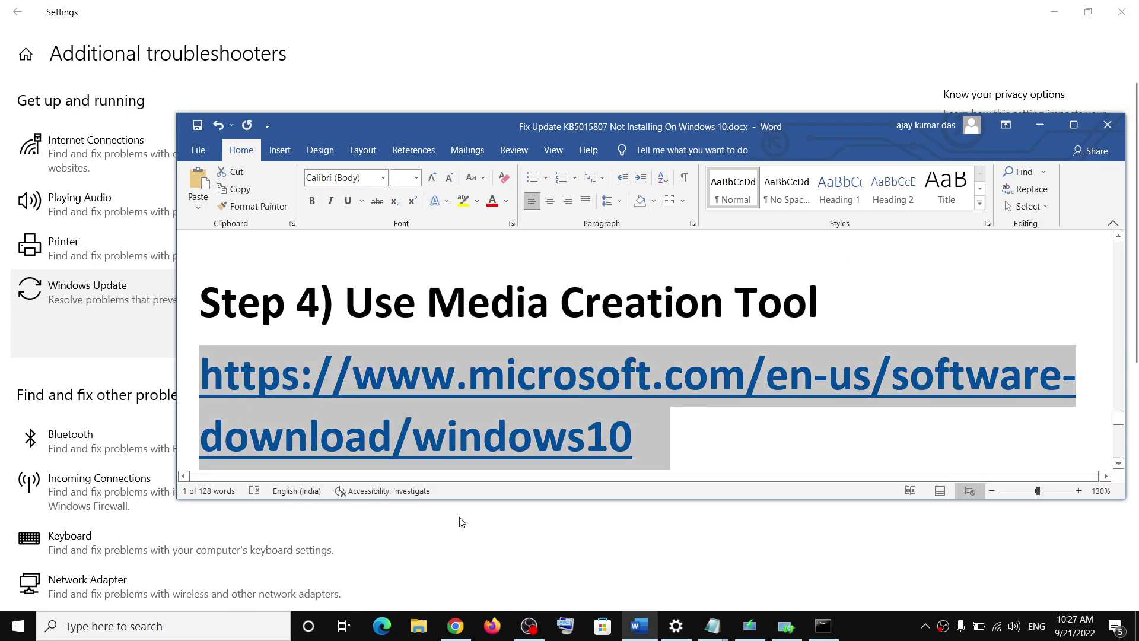
scroll(296, 240, down, 1)
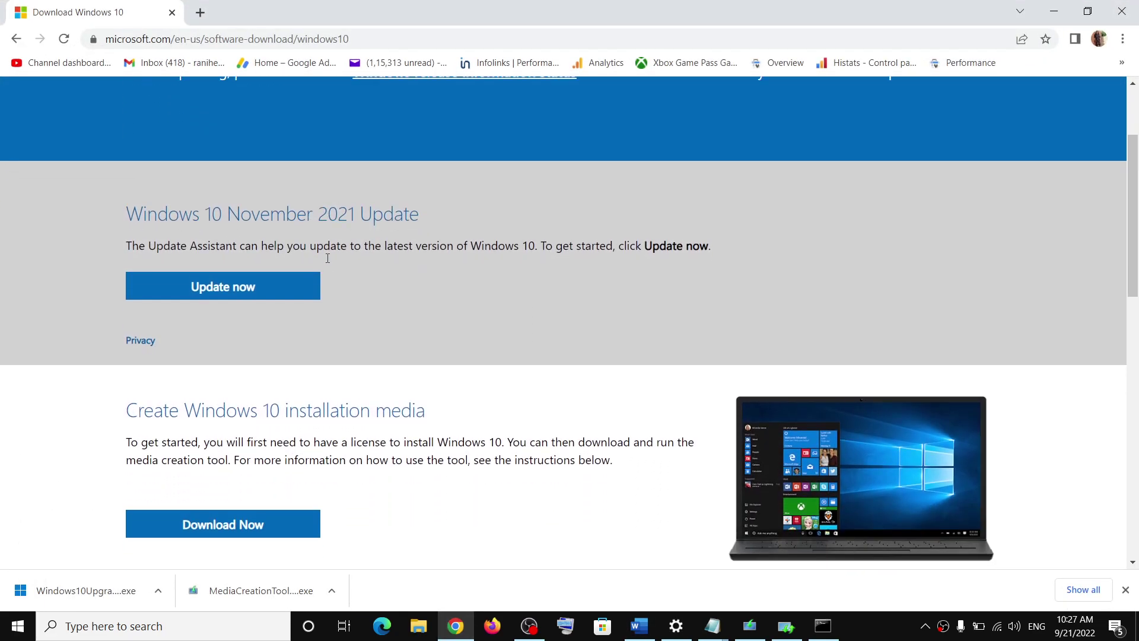
scroll(222, 347, down, 2)
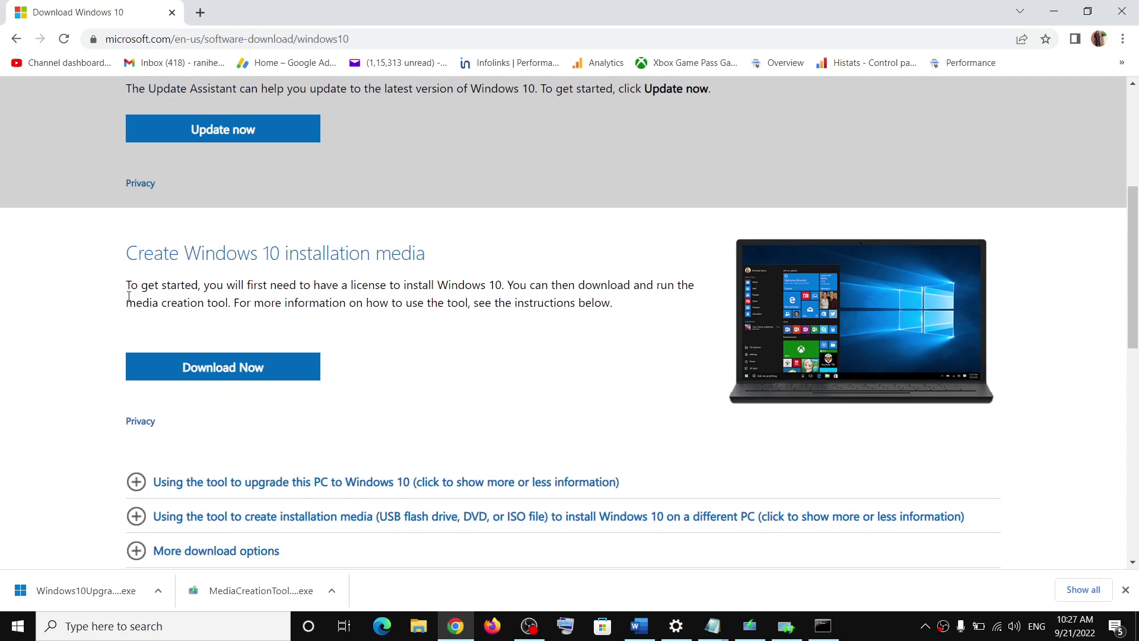
- Highlight the Media Creation Tool mention on the Download Windows 10 page
drag(128, 296, 257, 313)
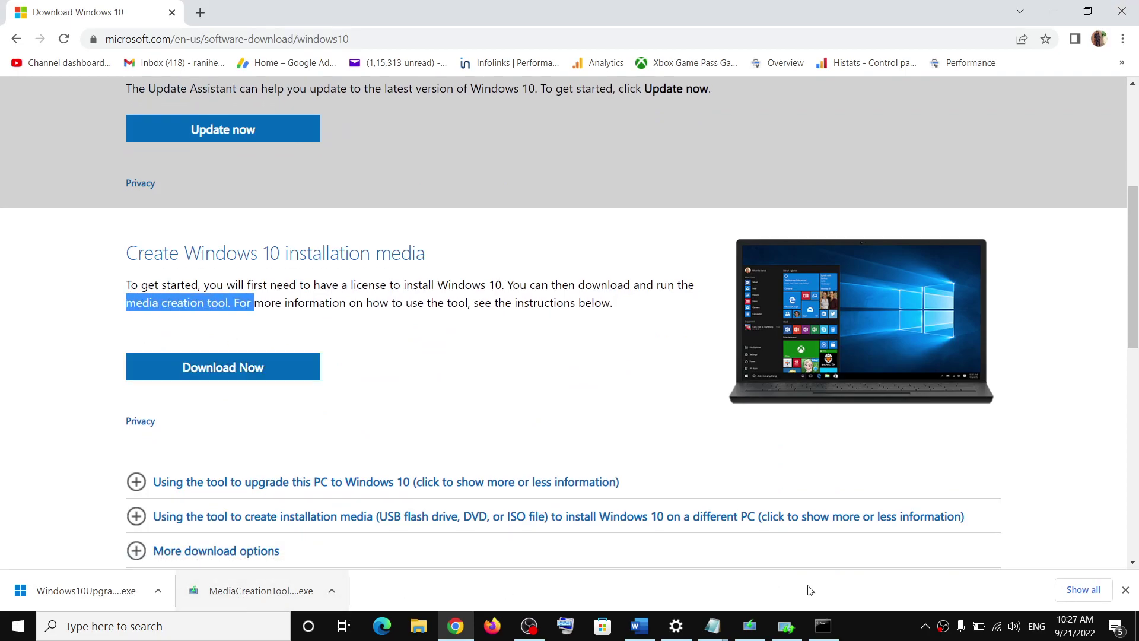
- Launch the Media Creation Tool, accept the license terms and choose Upgrade this PC now
click(750, 626)
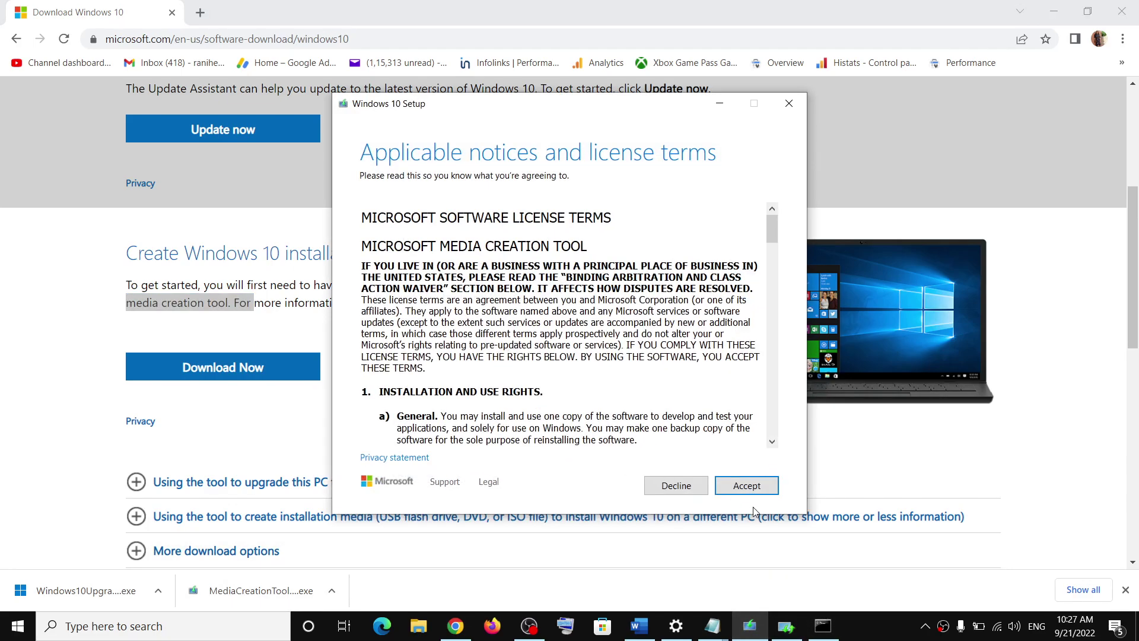
click(748, 486)
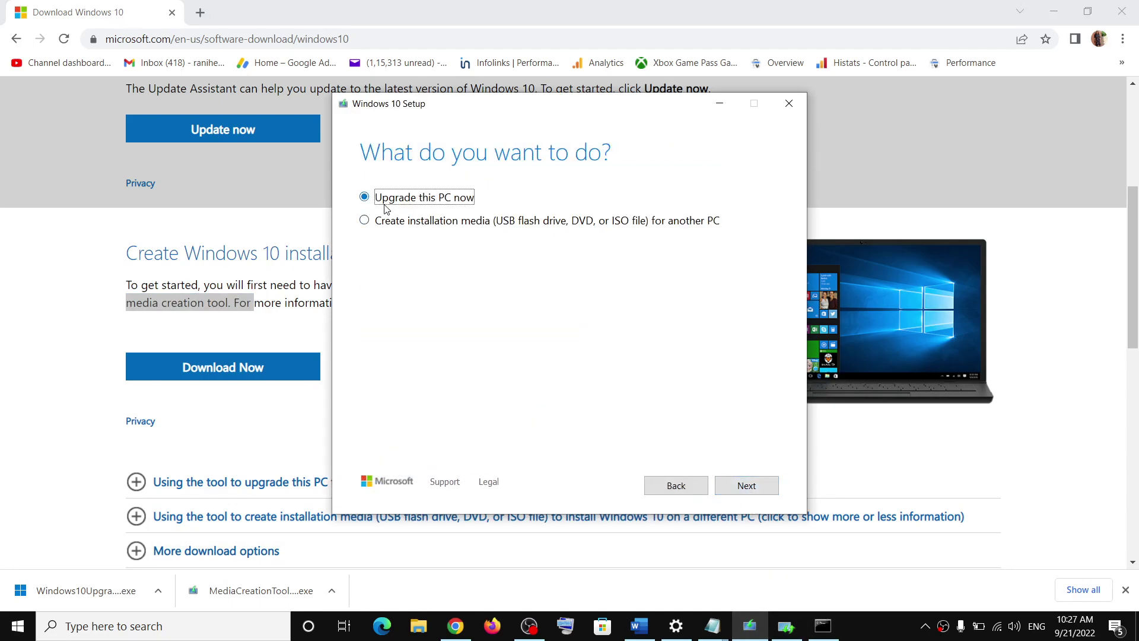
click(744, 485)
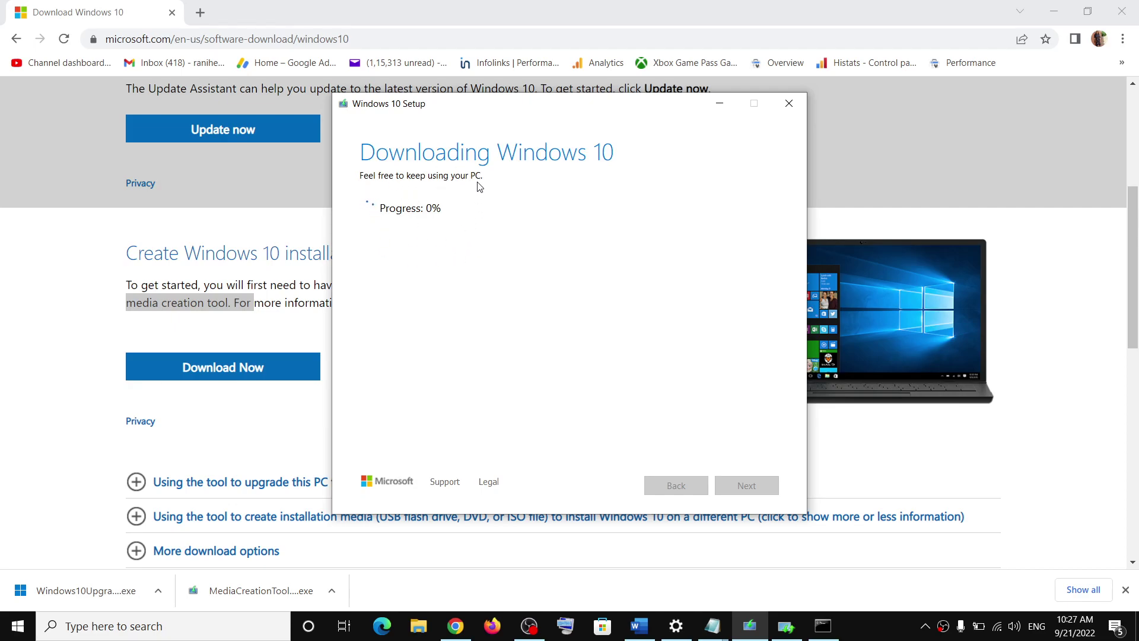
- Bring the Word guide back to the front and maximize it
click(638, 626)
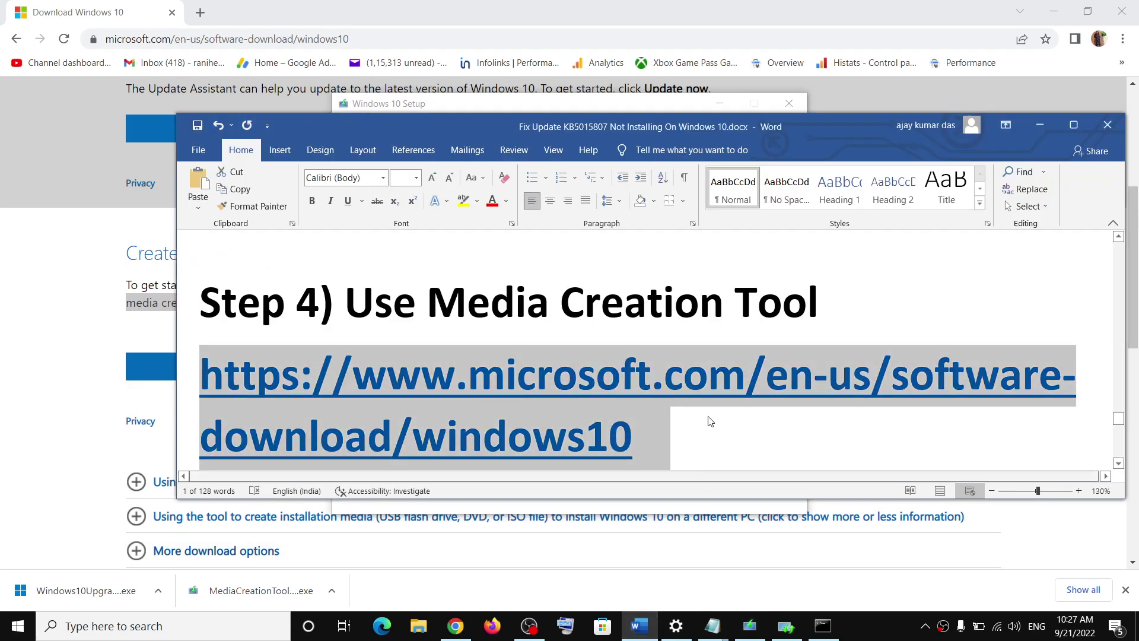
click(1073, 126)
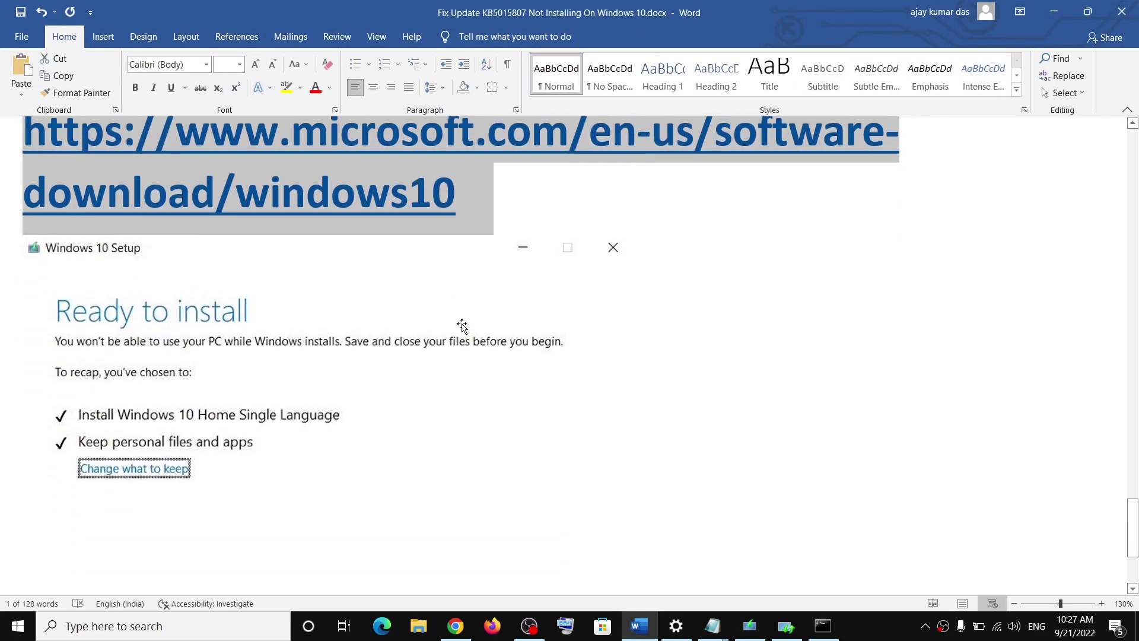
scroll(462, 327, down, 2)
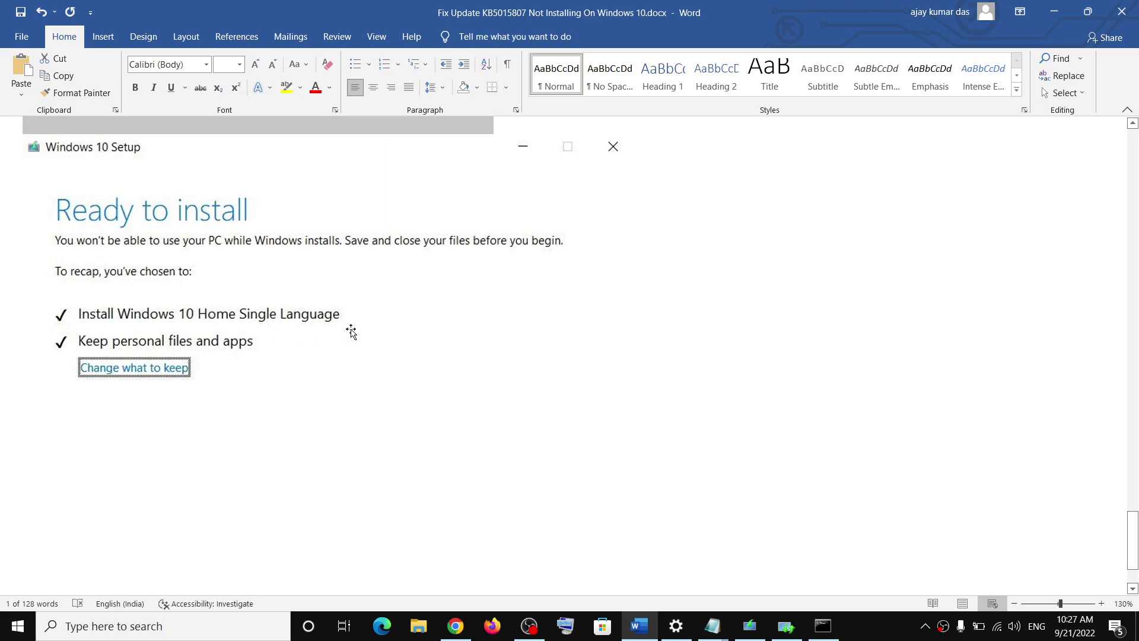
scroll(352, 332, down, 3)
scroll(398, 351, down, 1)
scroll(454, 414, up, 1)
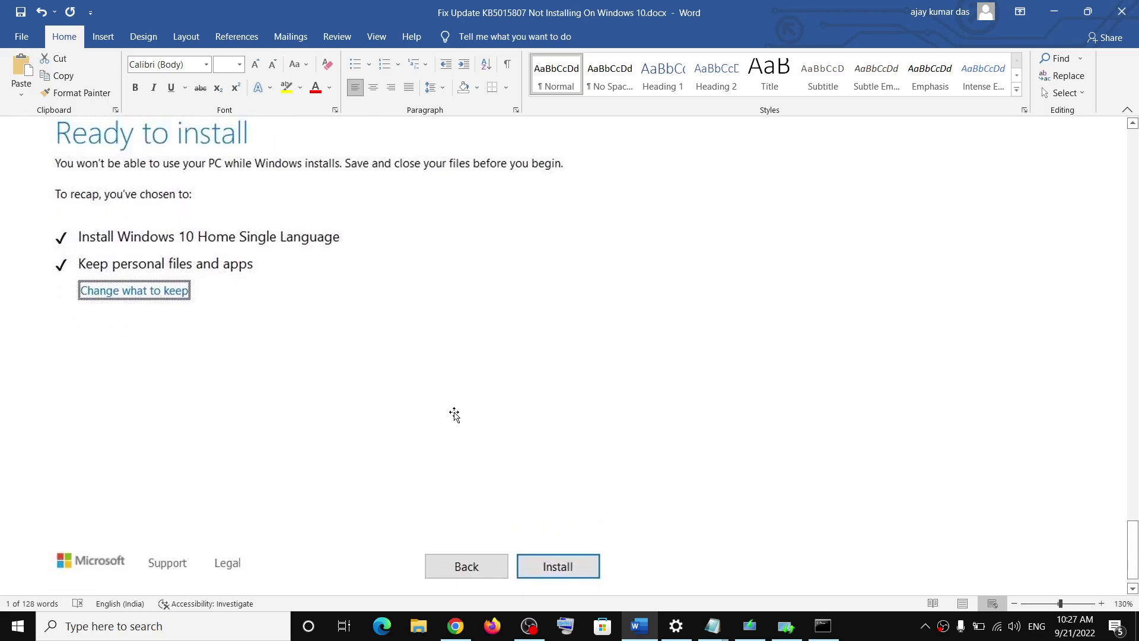
scroll(454, 414, up, 1)
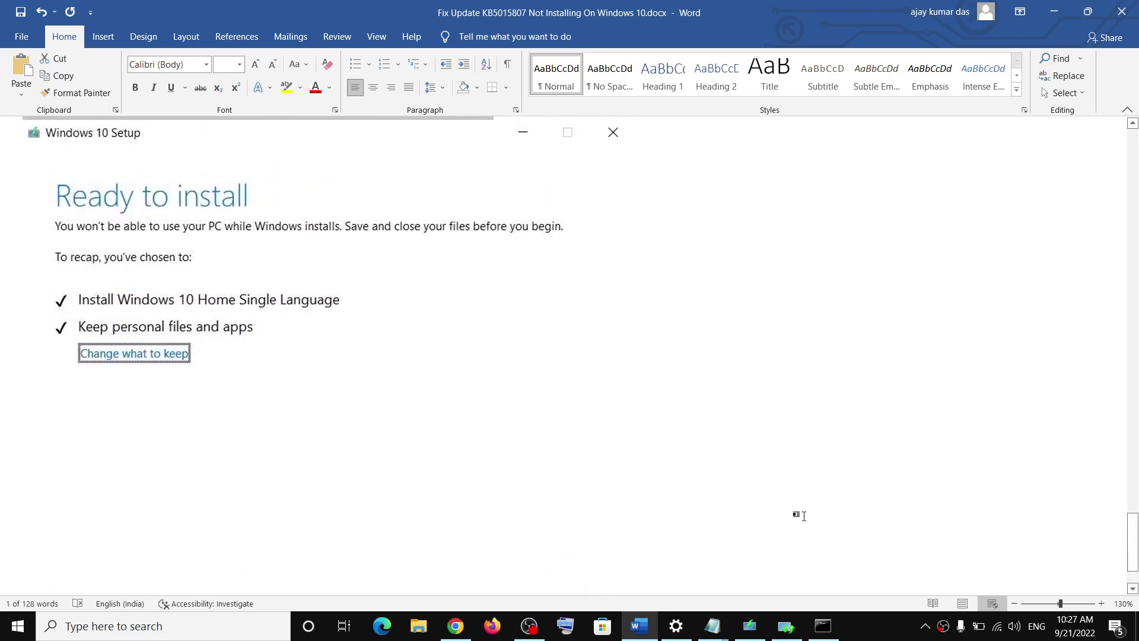
click(676, 626)
drag(1132, 525, 1133, 131)
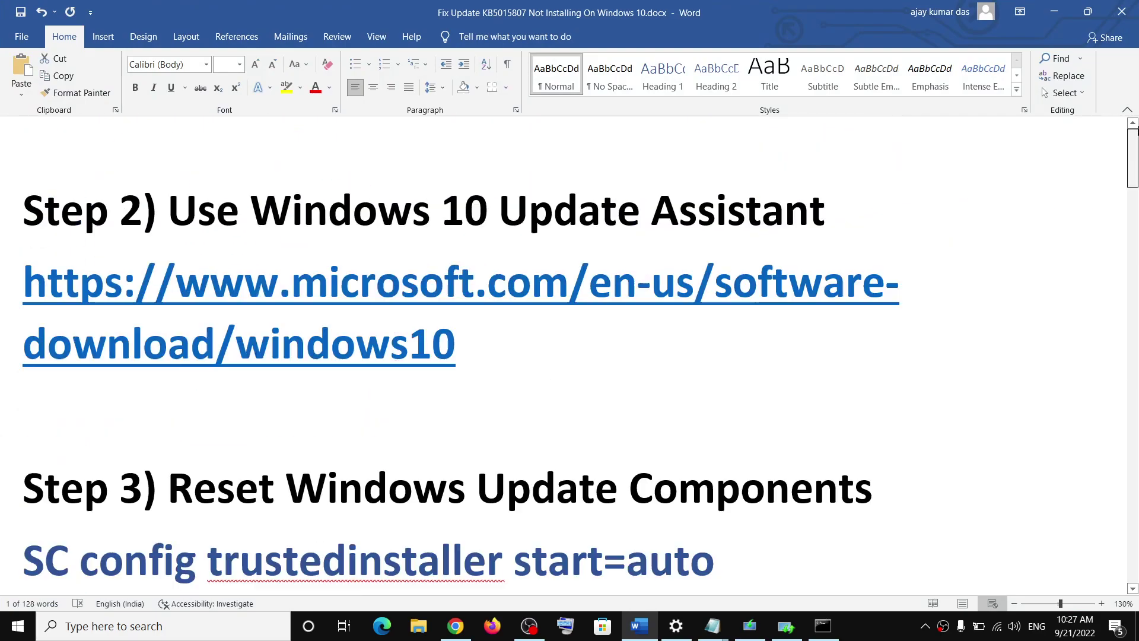
scroll(749, 284, up, 3)
- Highlight the update numbers in the guide's title, then show the desktop with Wufix.bat
drag(299, 143, 611, 222)
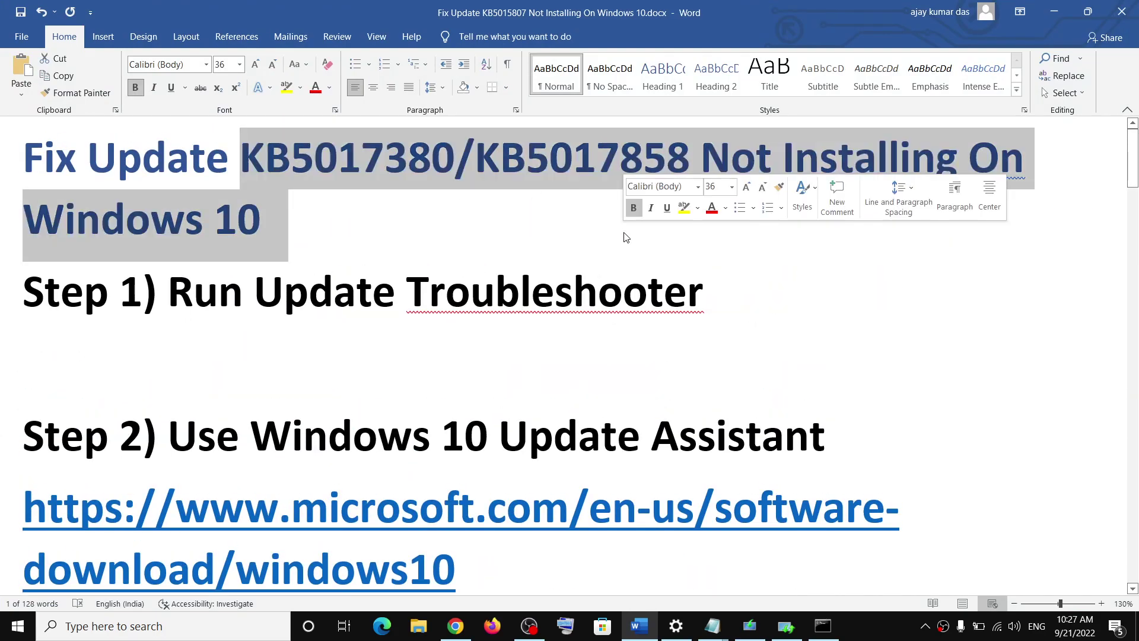
key(super+d)
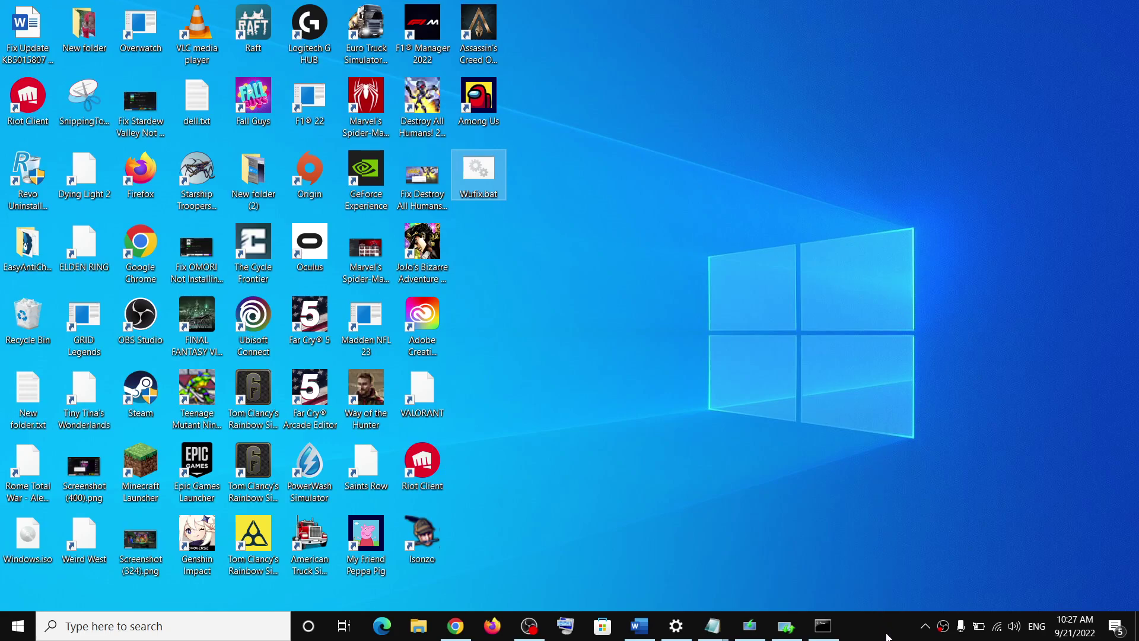